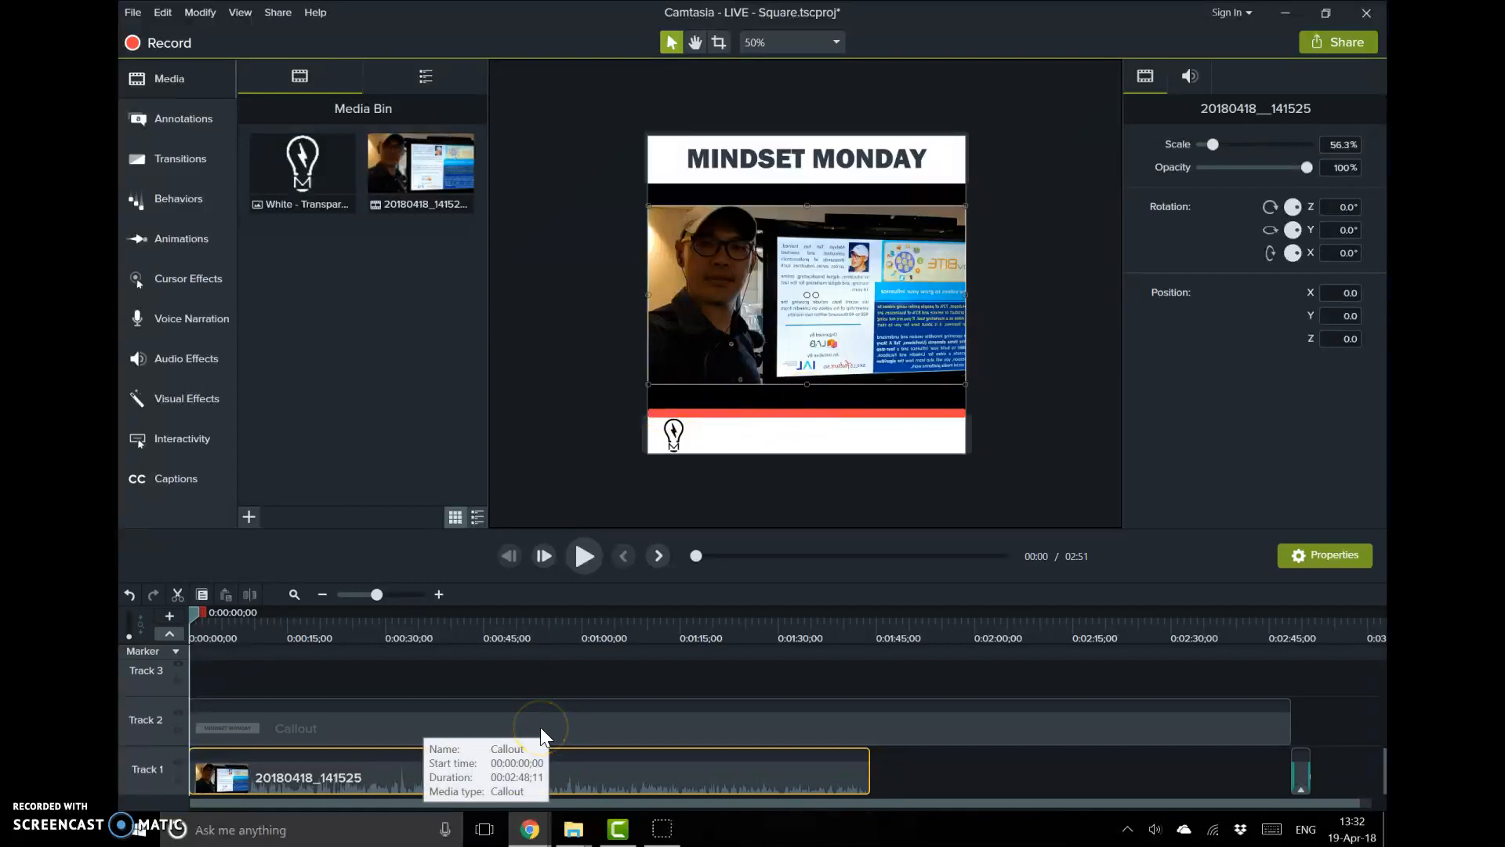
# Delete the animation from the shape clip on Track 6
pyautogui.scroll(3, 539, 727)
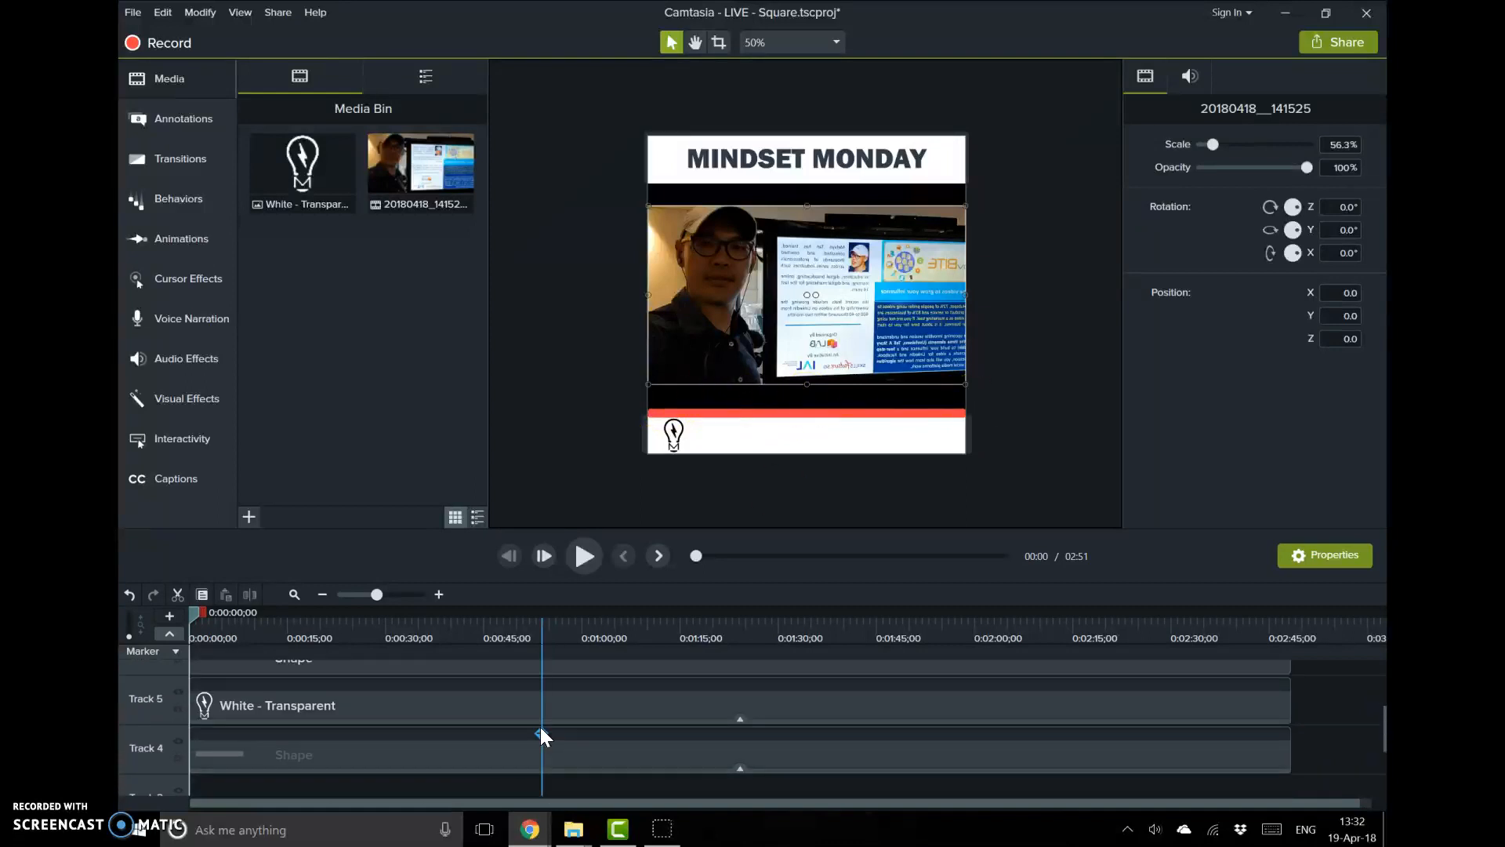
pyautogui.scroll(1, 539, 726)
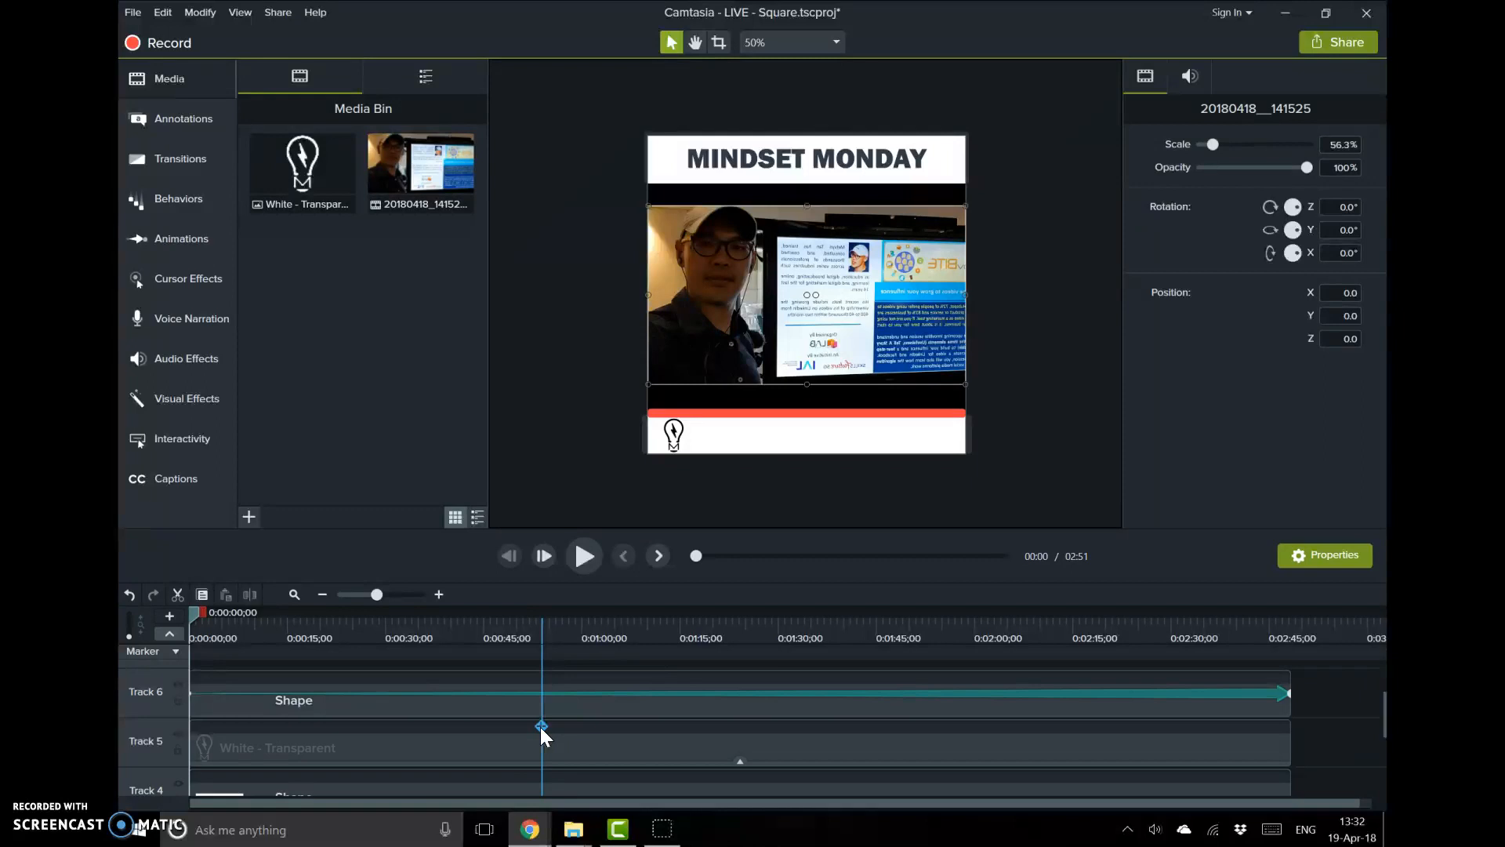
pyautogui.click(1071, 697)
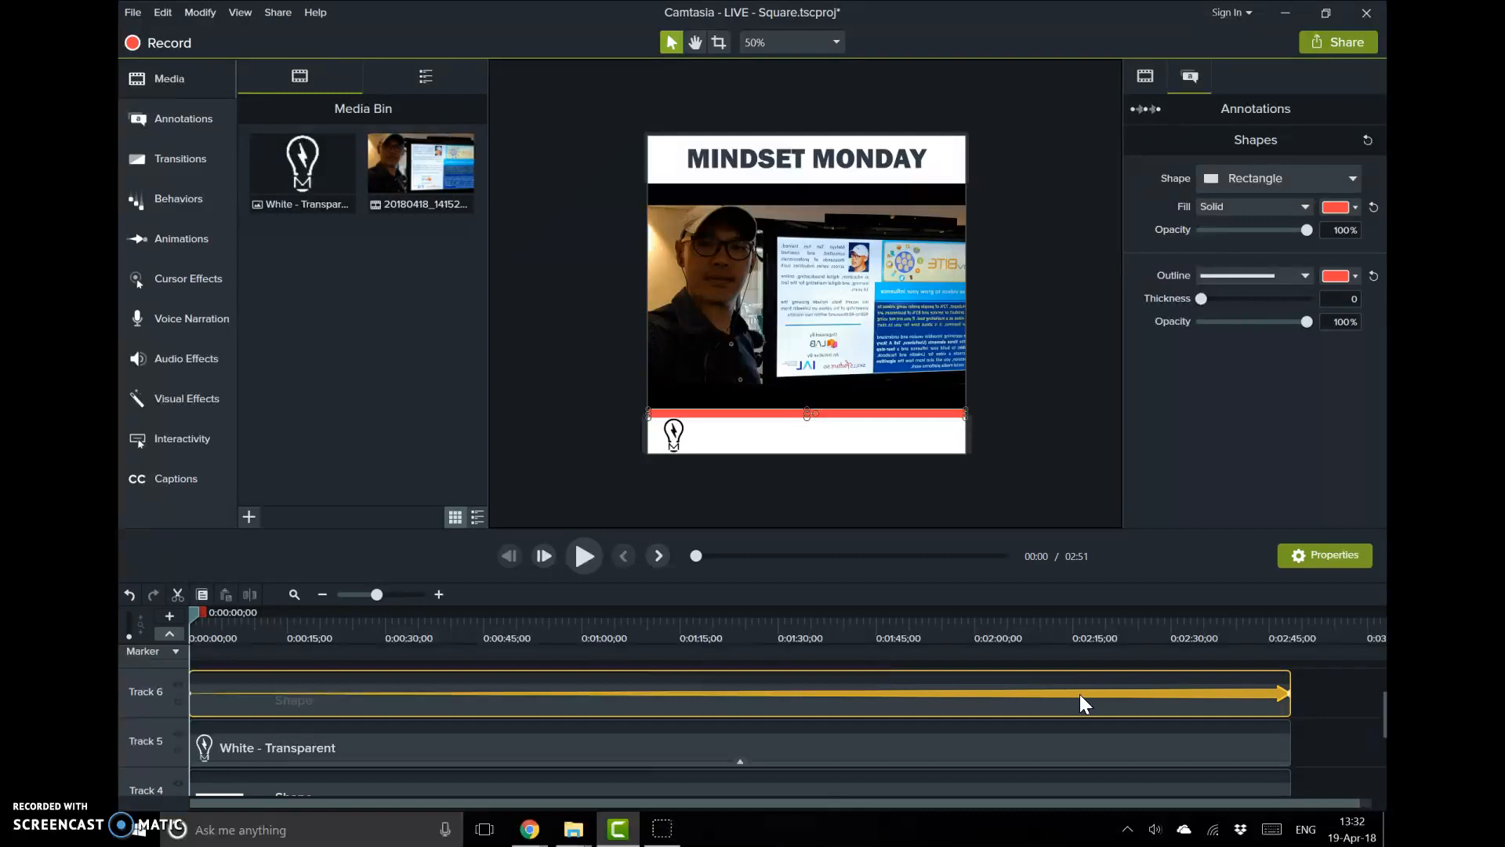
pyautogui.press('Delete')
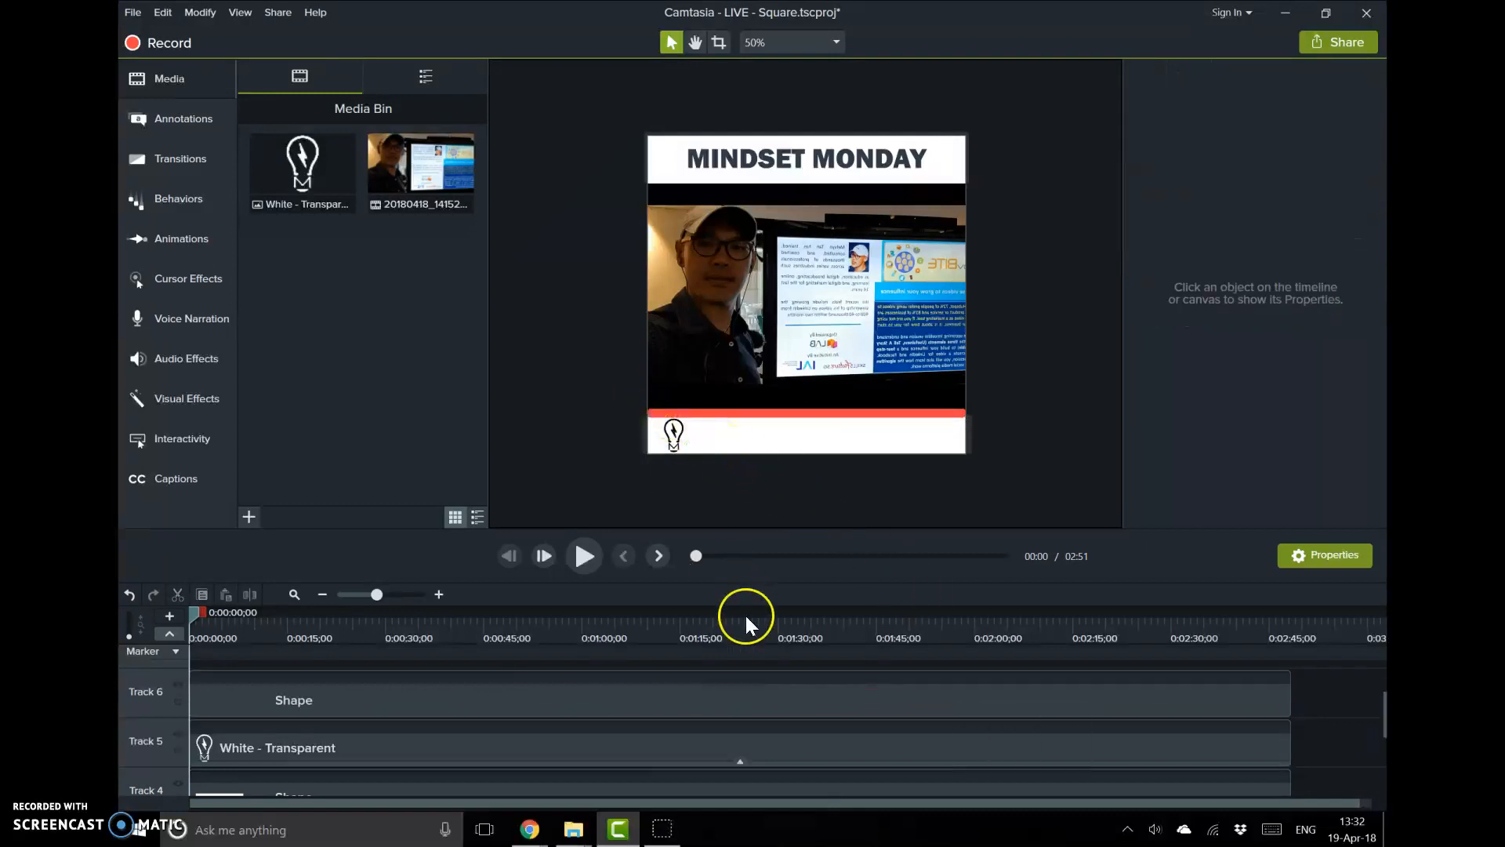
# Zoom the timeline out and shorten the Track 6 shape clip to end at about one minute
pyautogui.scroll(-3, 737, 697)
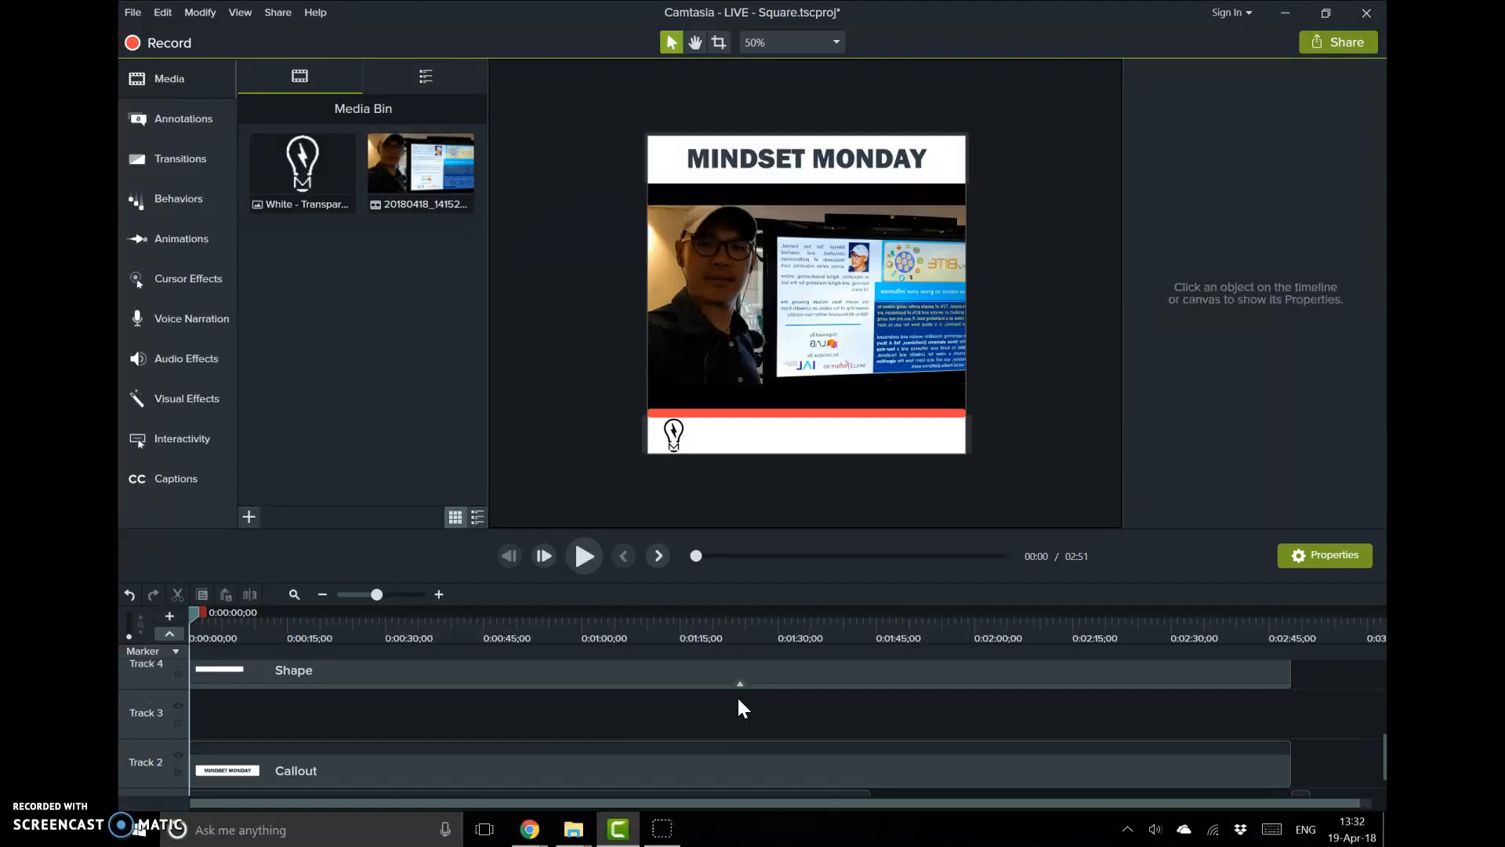
pyautogui.scroll(-1, 742, 708)
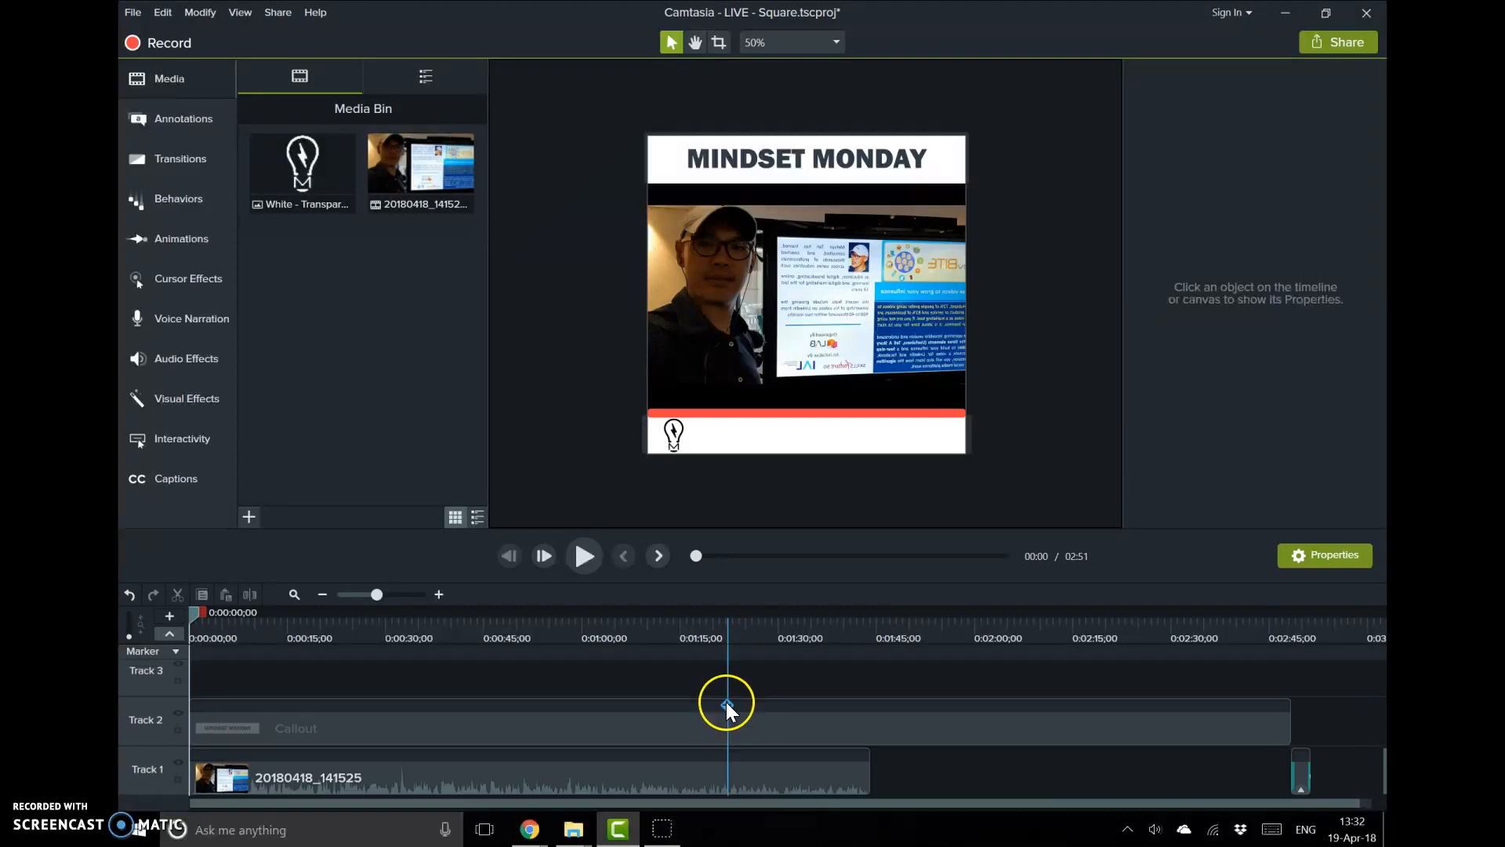
pyautogui.click(321, 595)
pyautogui.scroll(3, 449, 742)
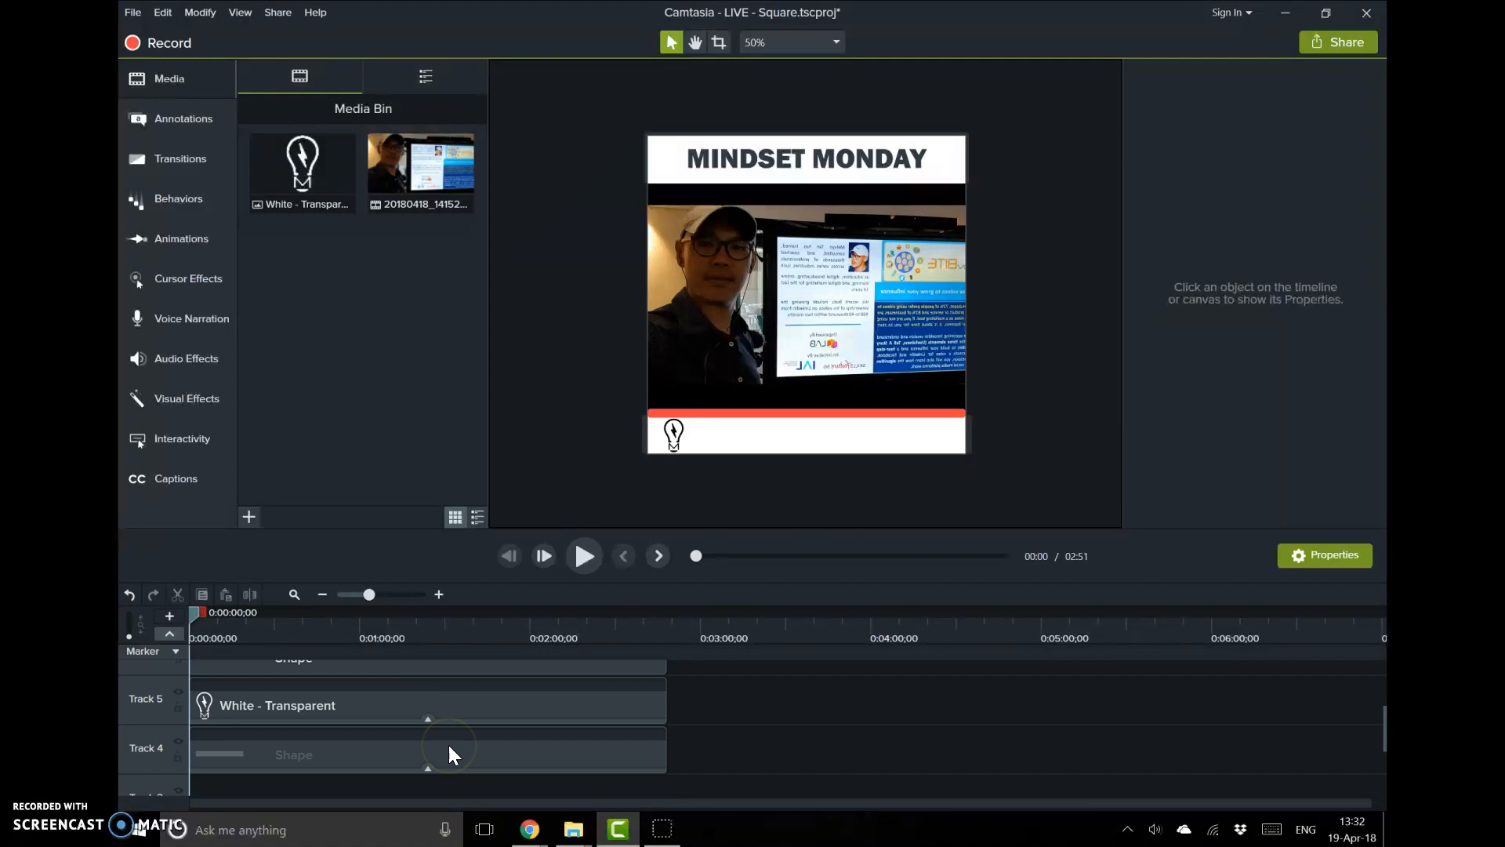
pyautogui.scroll(1, 448, 745)
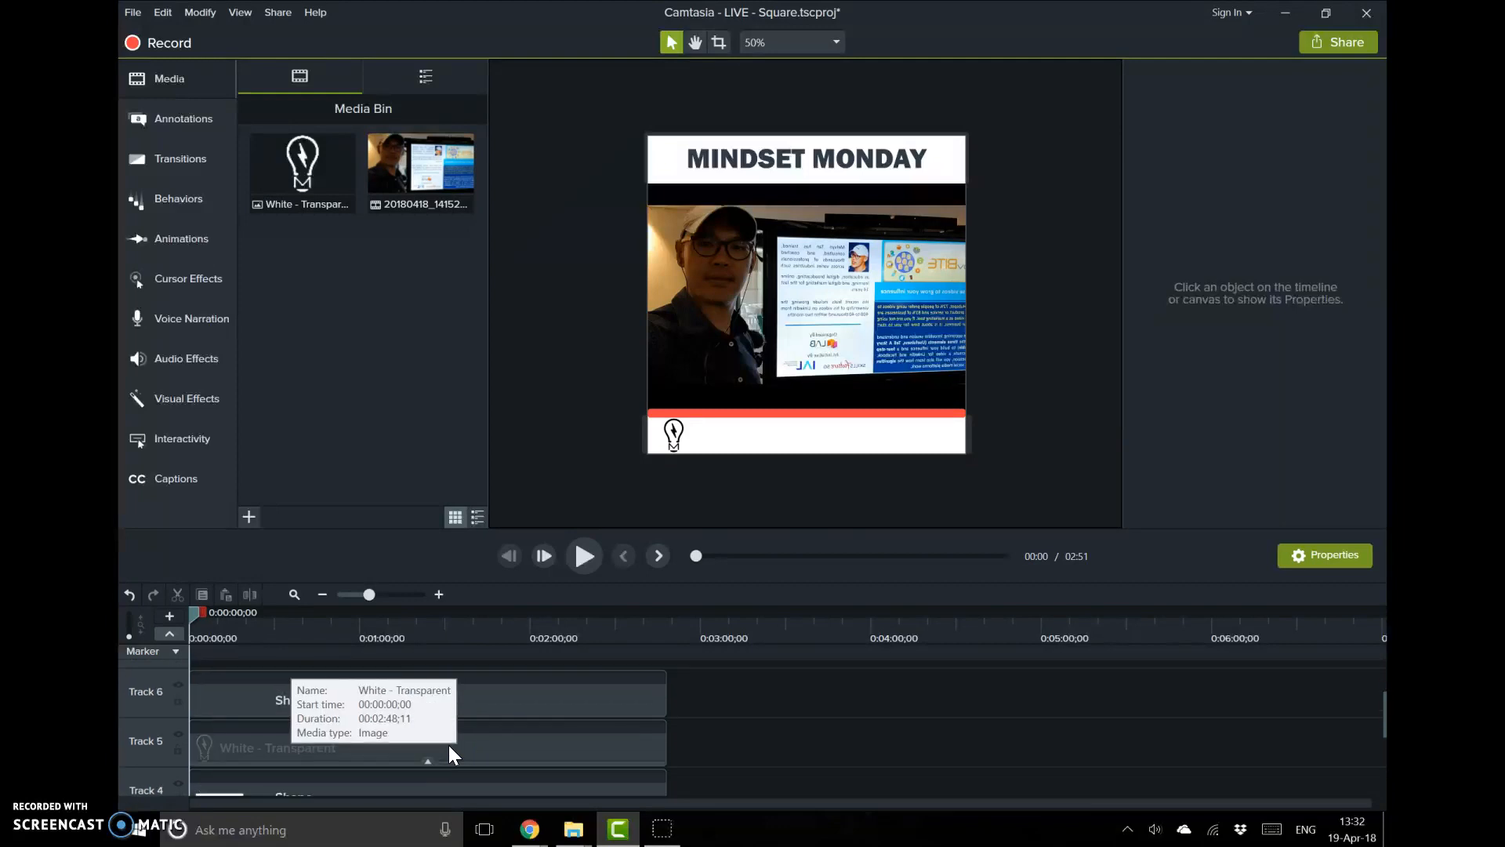
pyautogui.scroll(1, 450, 746)
pyautogui.click(450, 743)
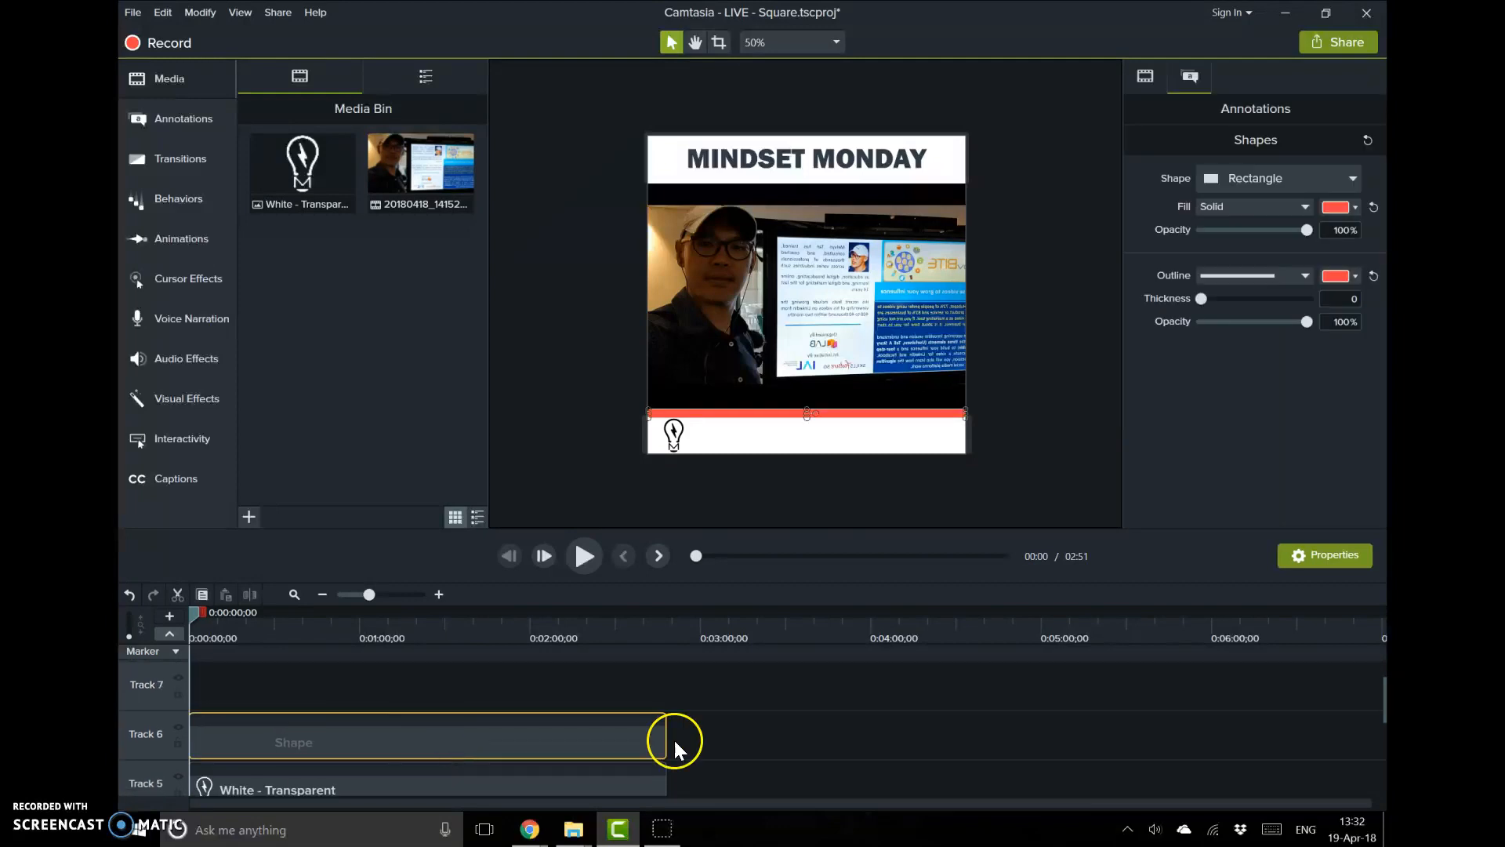
pyautogui.moveTo(666, 740); pyautogui.dragTo(366, 746)
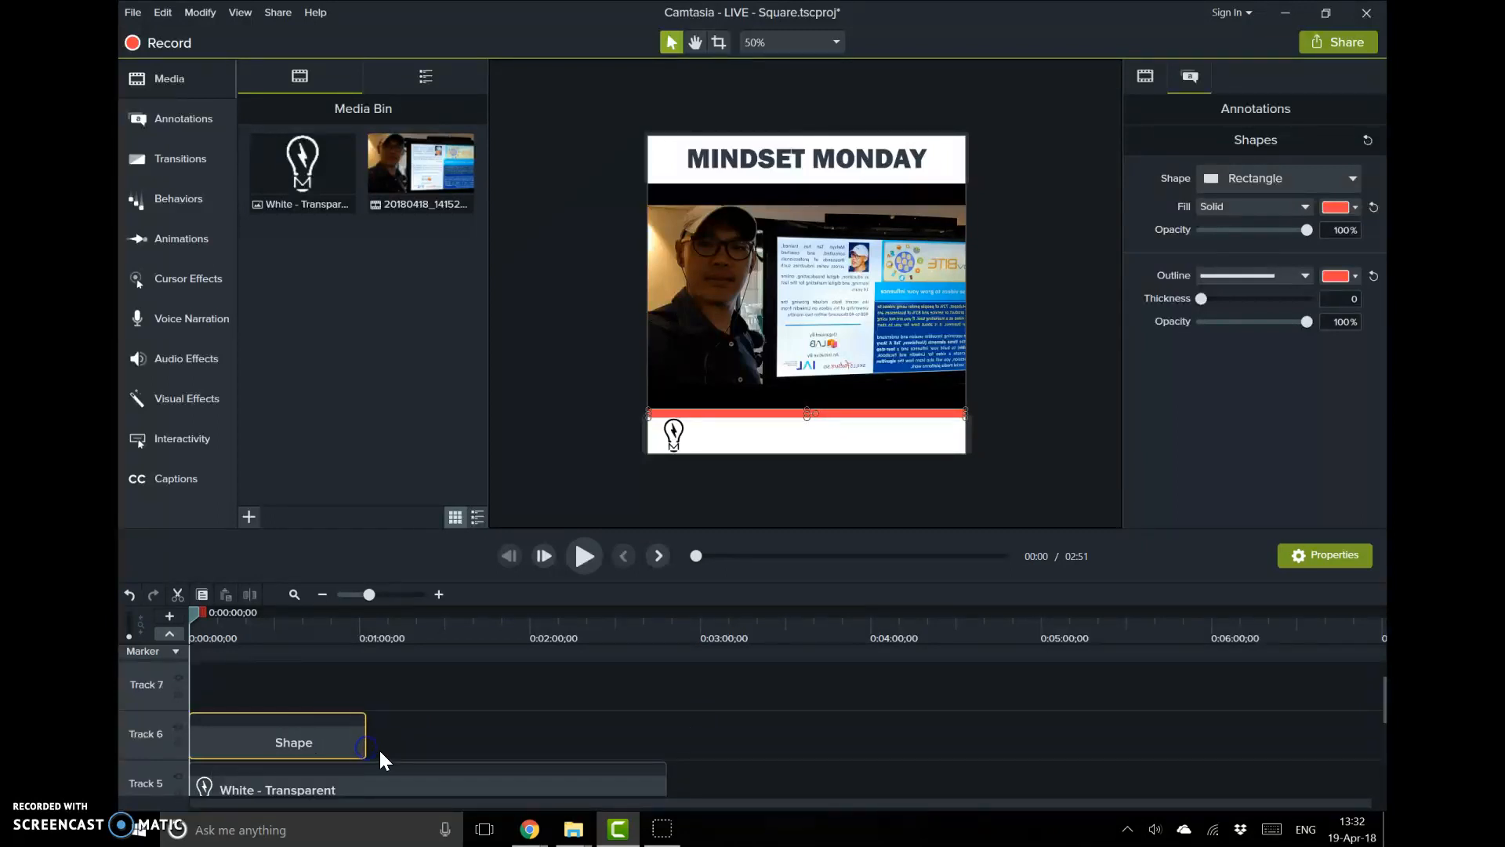
# Move the shape clip down to Track 3 and trim its end to line up with the video clip's end
pyautogui.scroll(-5, 379, 748)
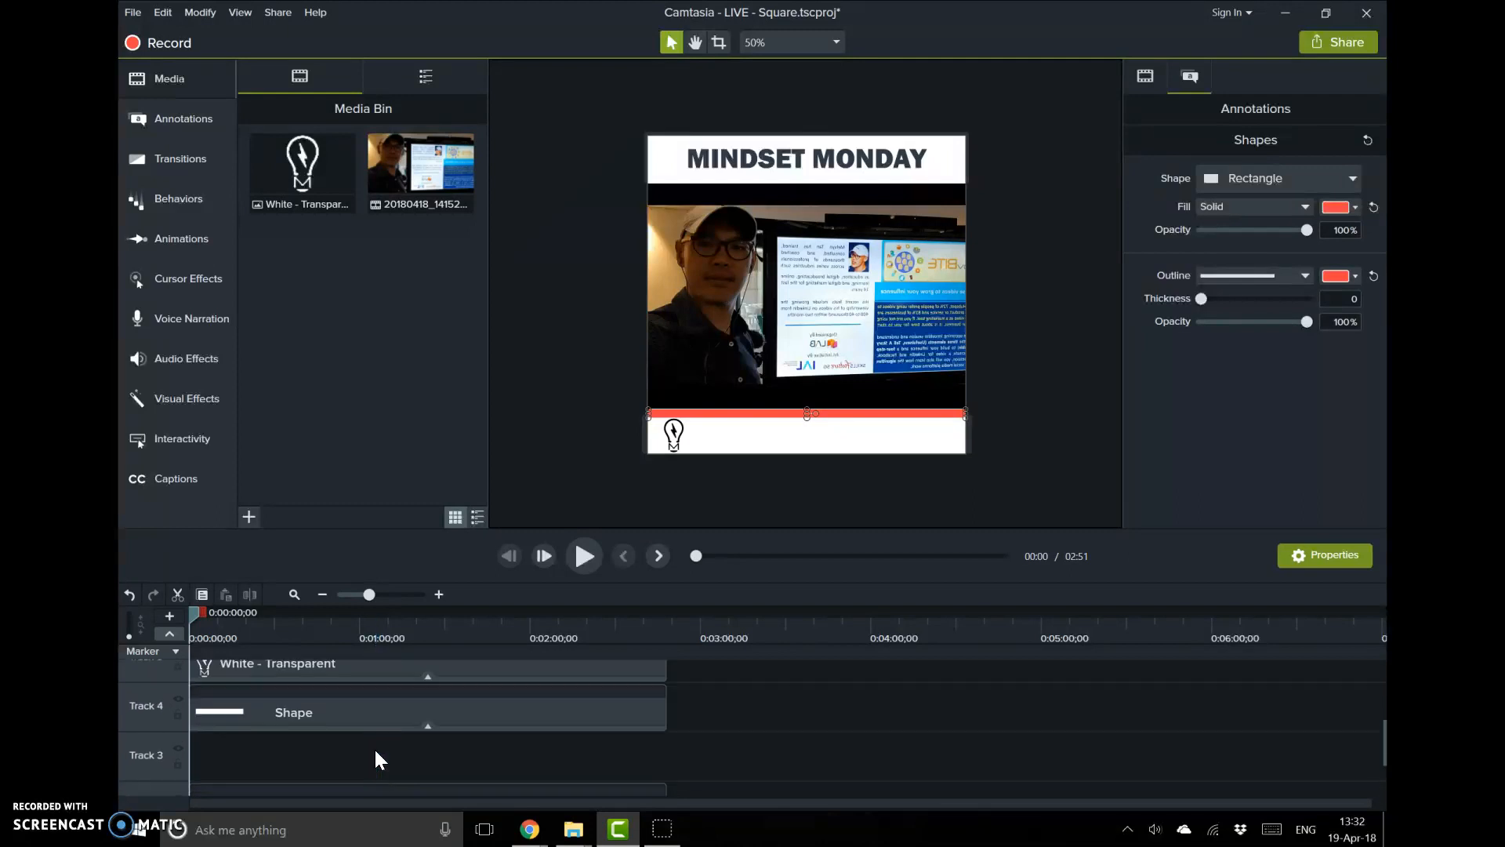
pyautogui.scroll(3, 374, 748)
pyautogui.moveTo(366, 689); pyautogui.dragTo(449, 844)
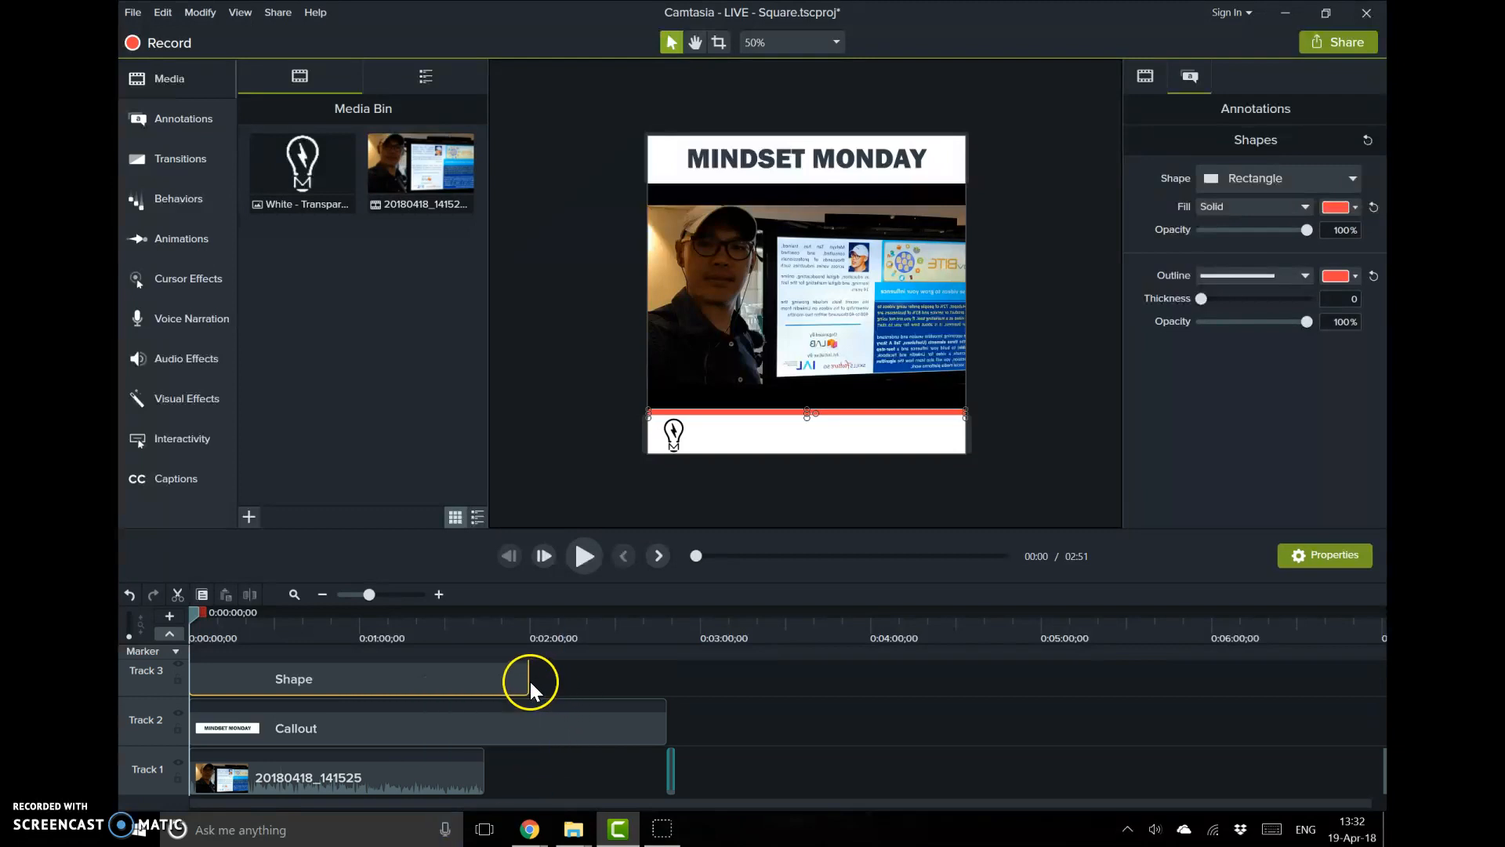
pyautogui.moveTo(528, 681); pyautogui.dragTo(485, 681)
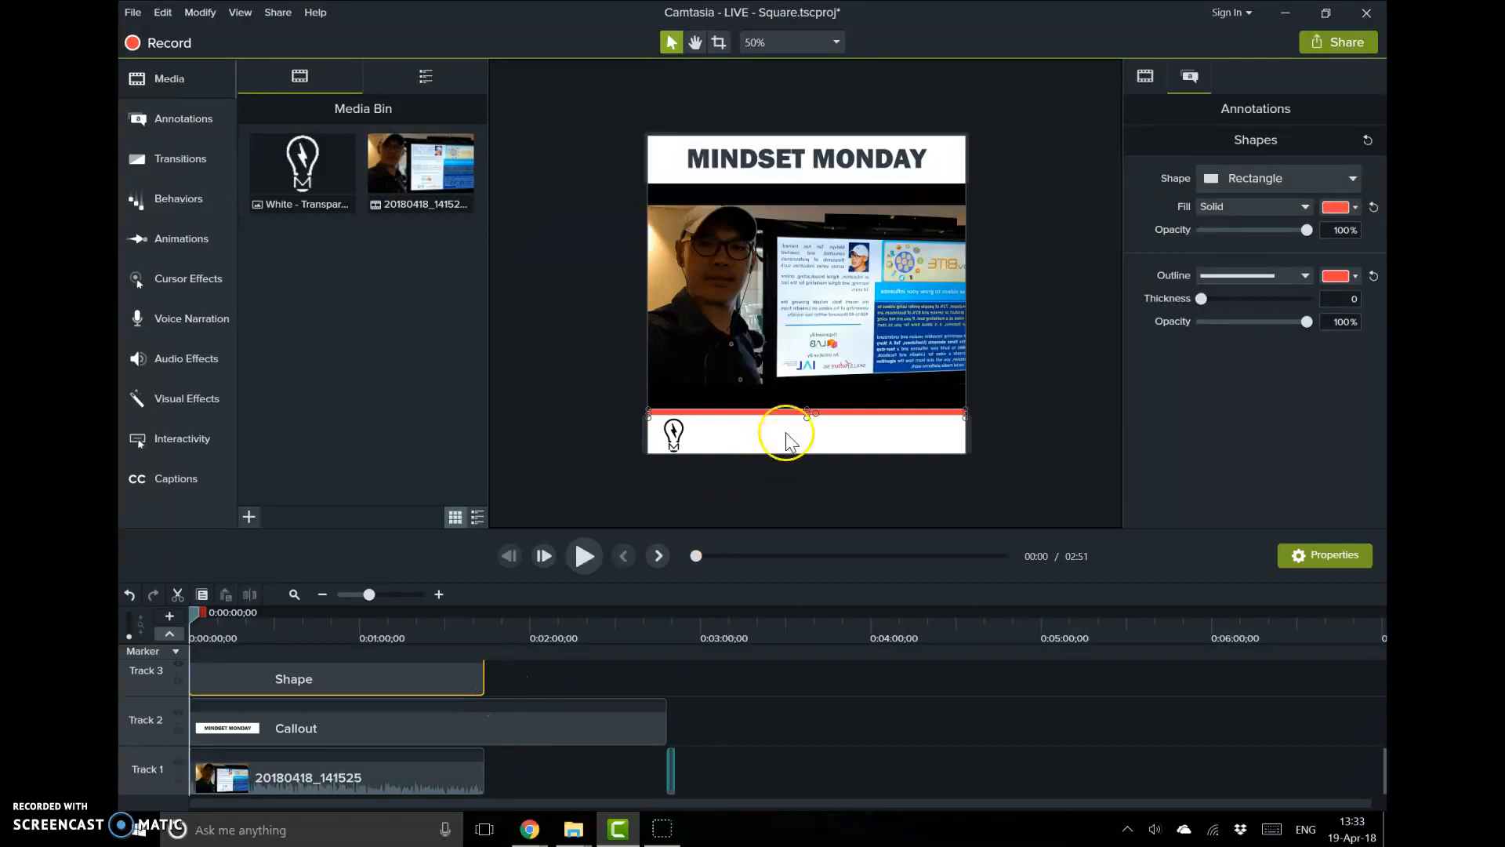
# Nudge the red bar slightly upward on the canvas
pyautogui.scroll(1, 796, 423)
pyautogui.moveTo(843, 437); pyautogui.dragTo(845, 432)
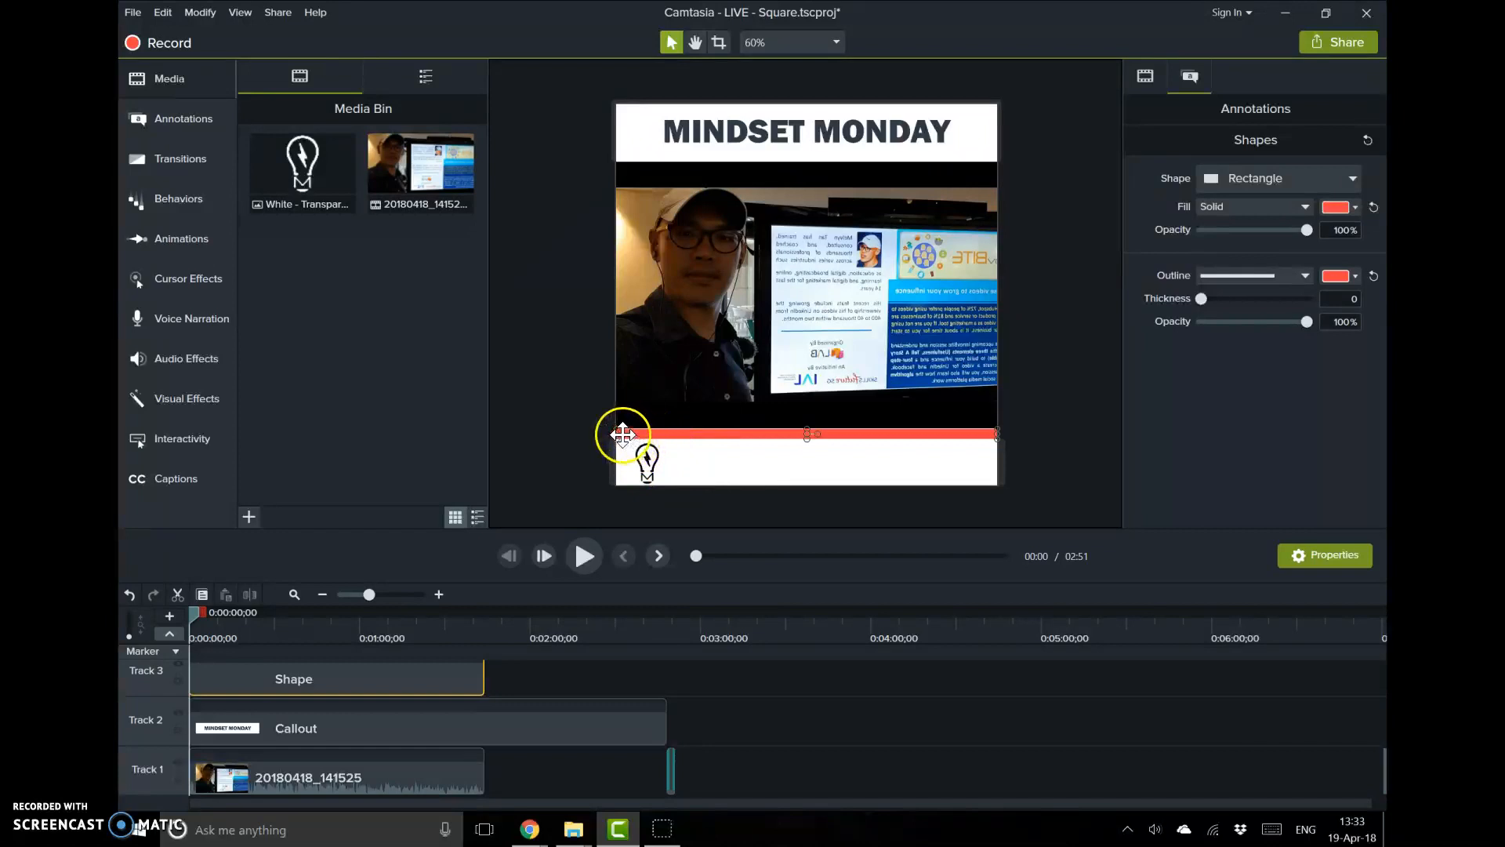
# Try adding a black rectangle shape to the canvas, then delete it
pyautogui.click(198, 240)
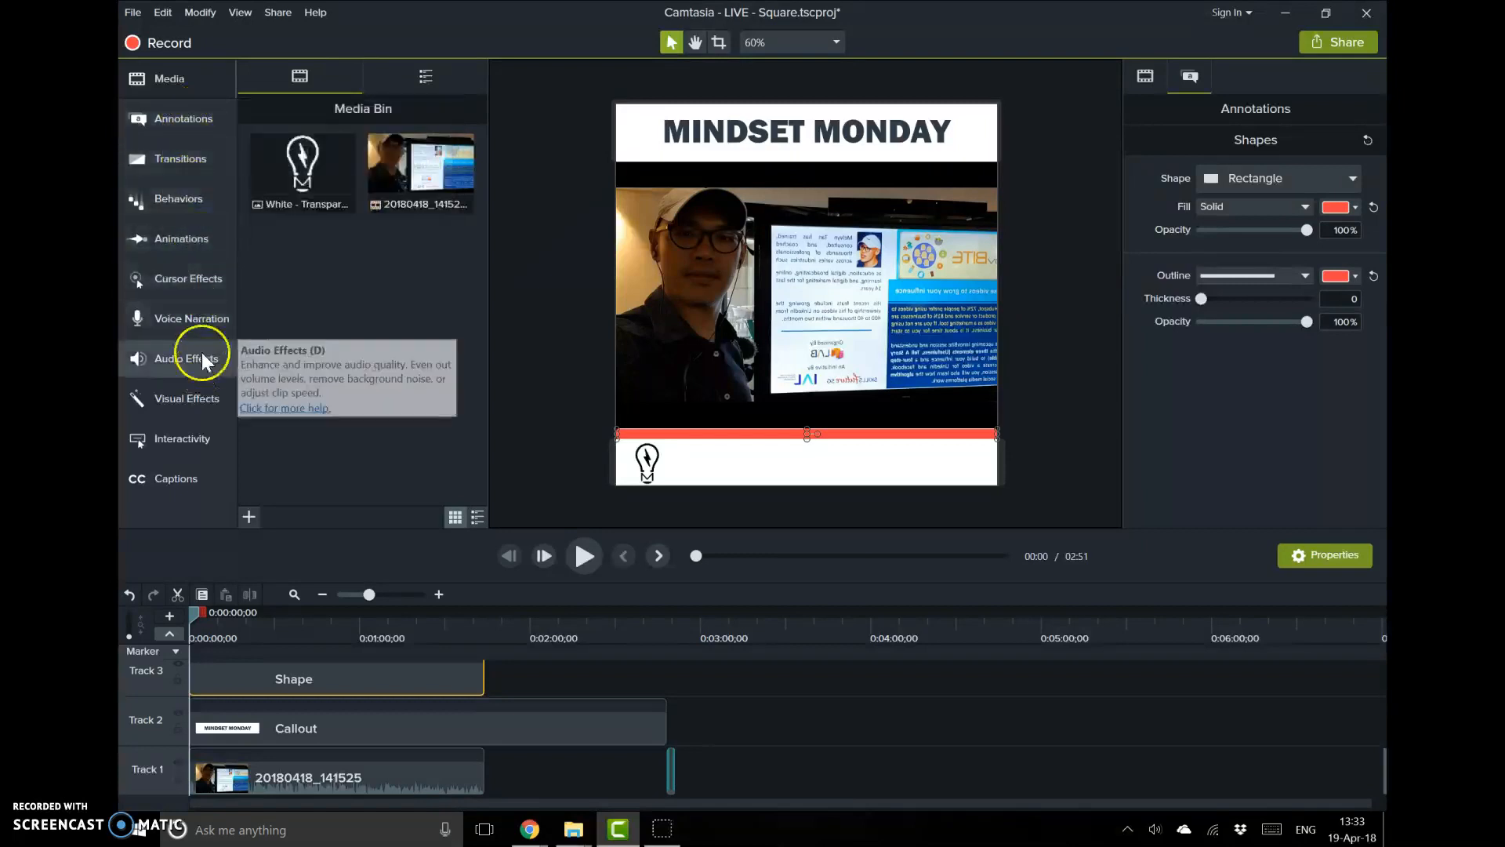
pyautogui.click(186, 126)
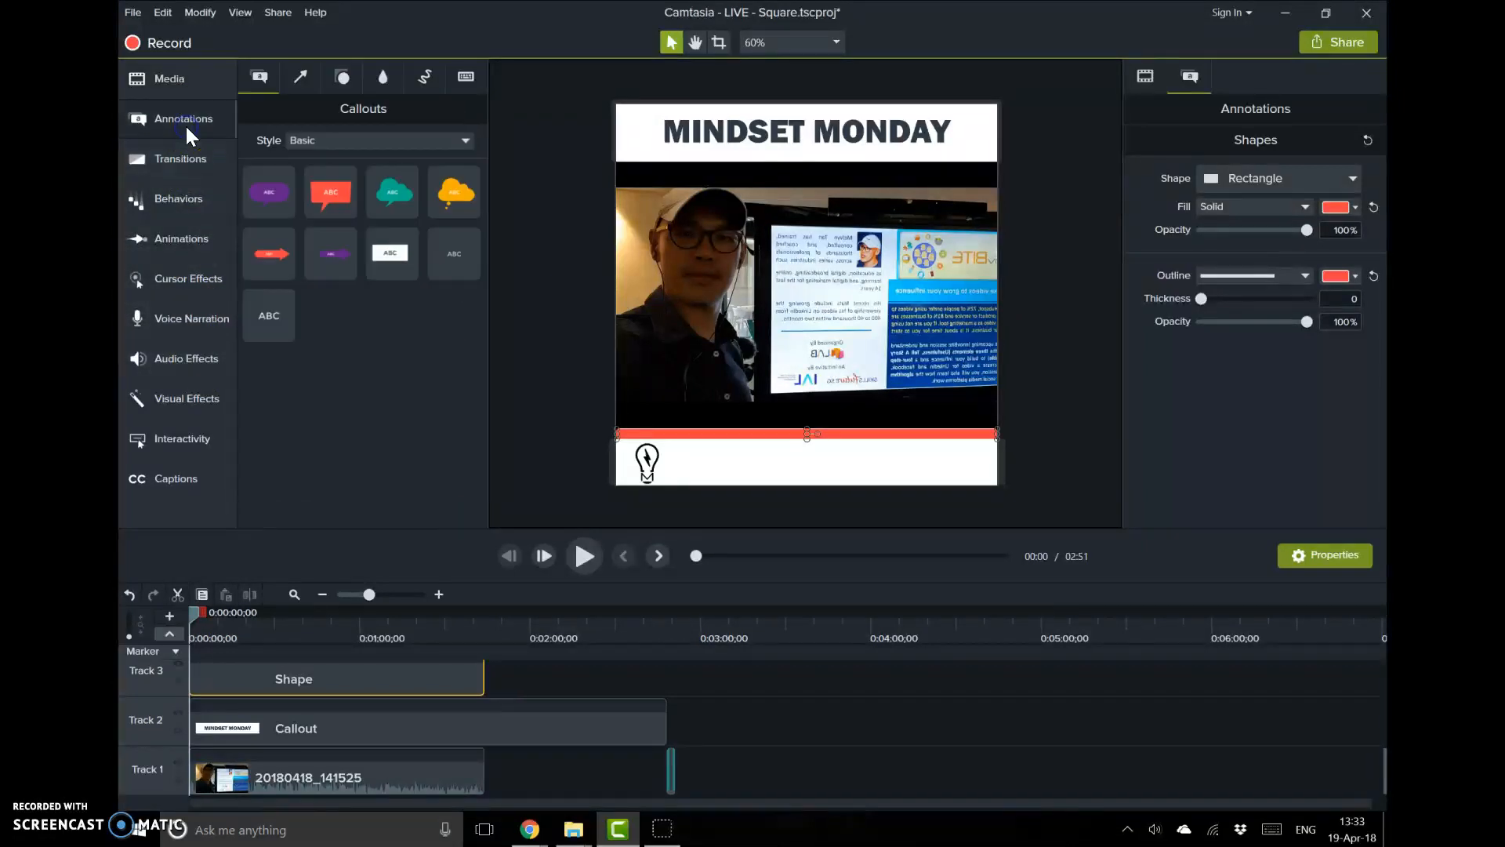
pyautogui.click(338, 80)
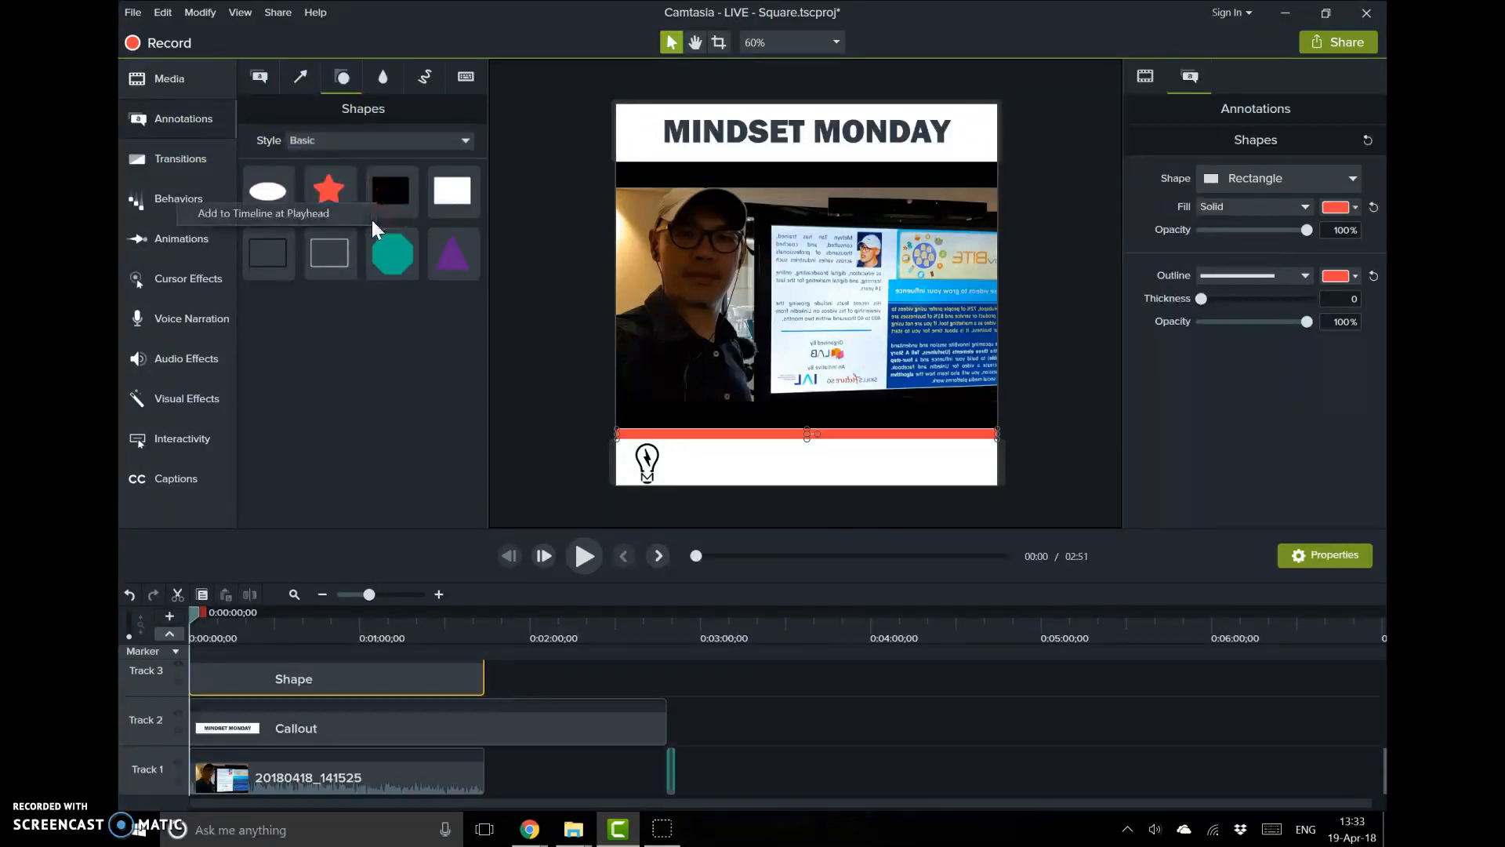
pyautogui.click(372, 219)
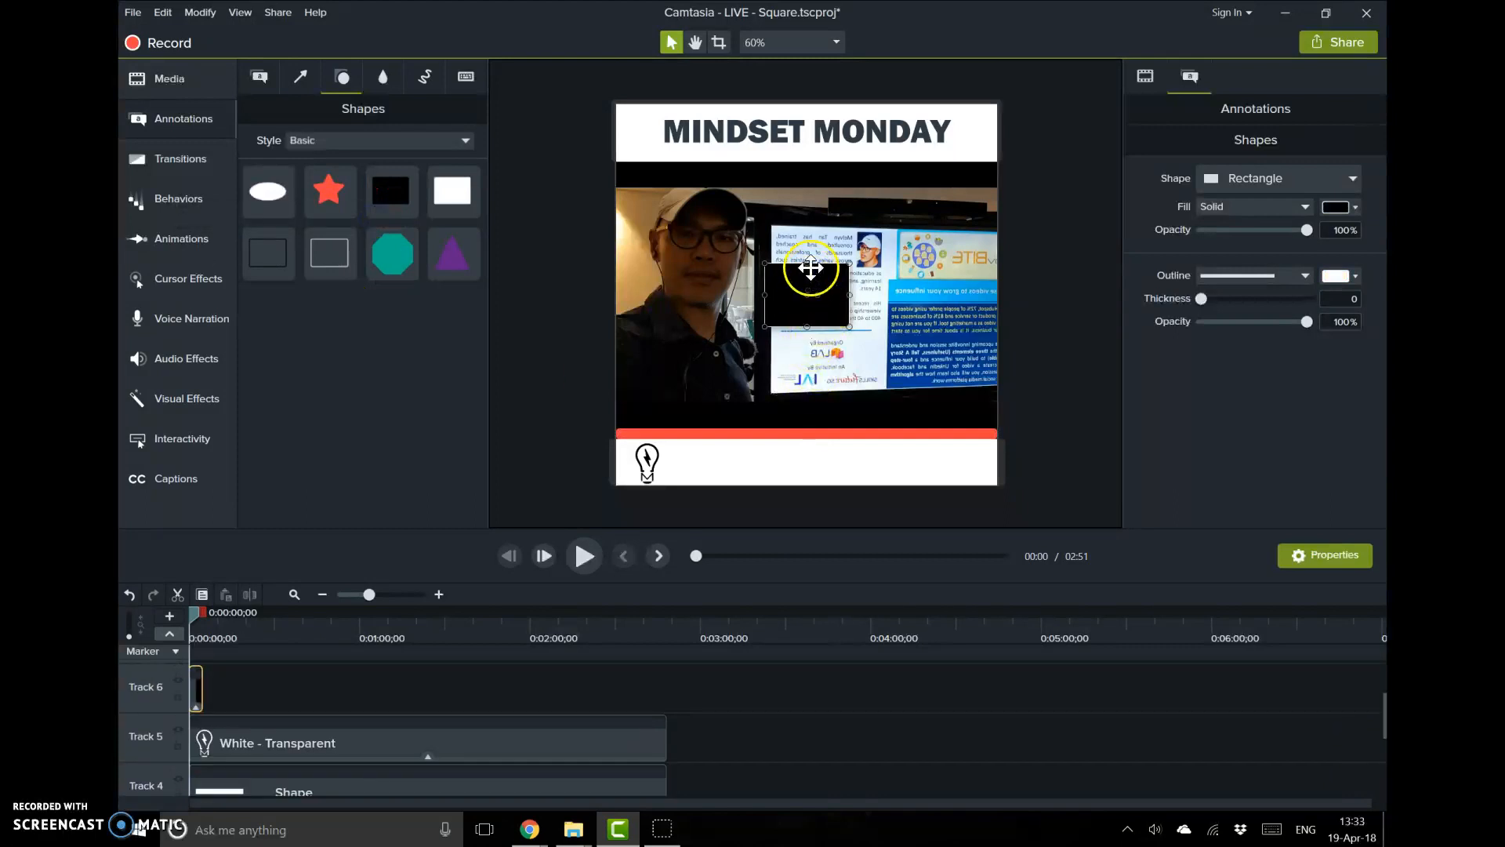
pyautogui.moveTo(810, 264); pyautogui.dragTo(808, 313)
pyautogui.click(811, 320)
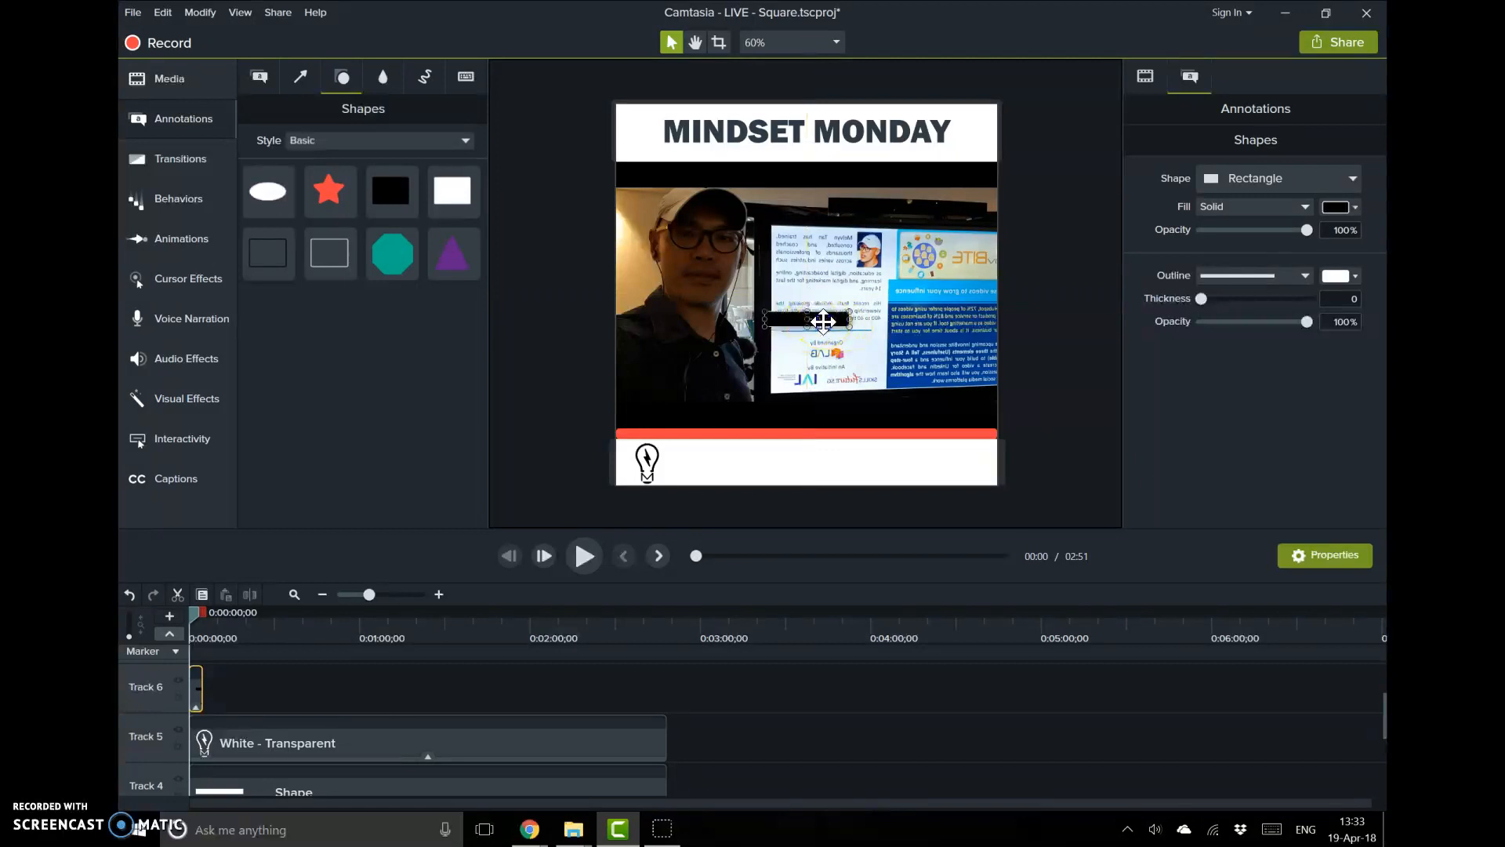
pyautogui.press('Delete')
# Select the red bar and apply a Custom animation to it from the Animations library
pyautogui.click(796, 432)
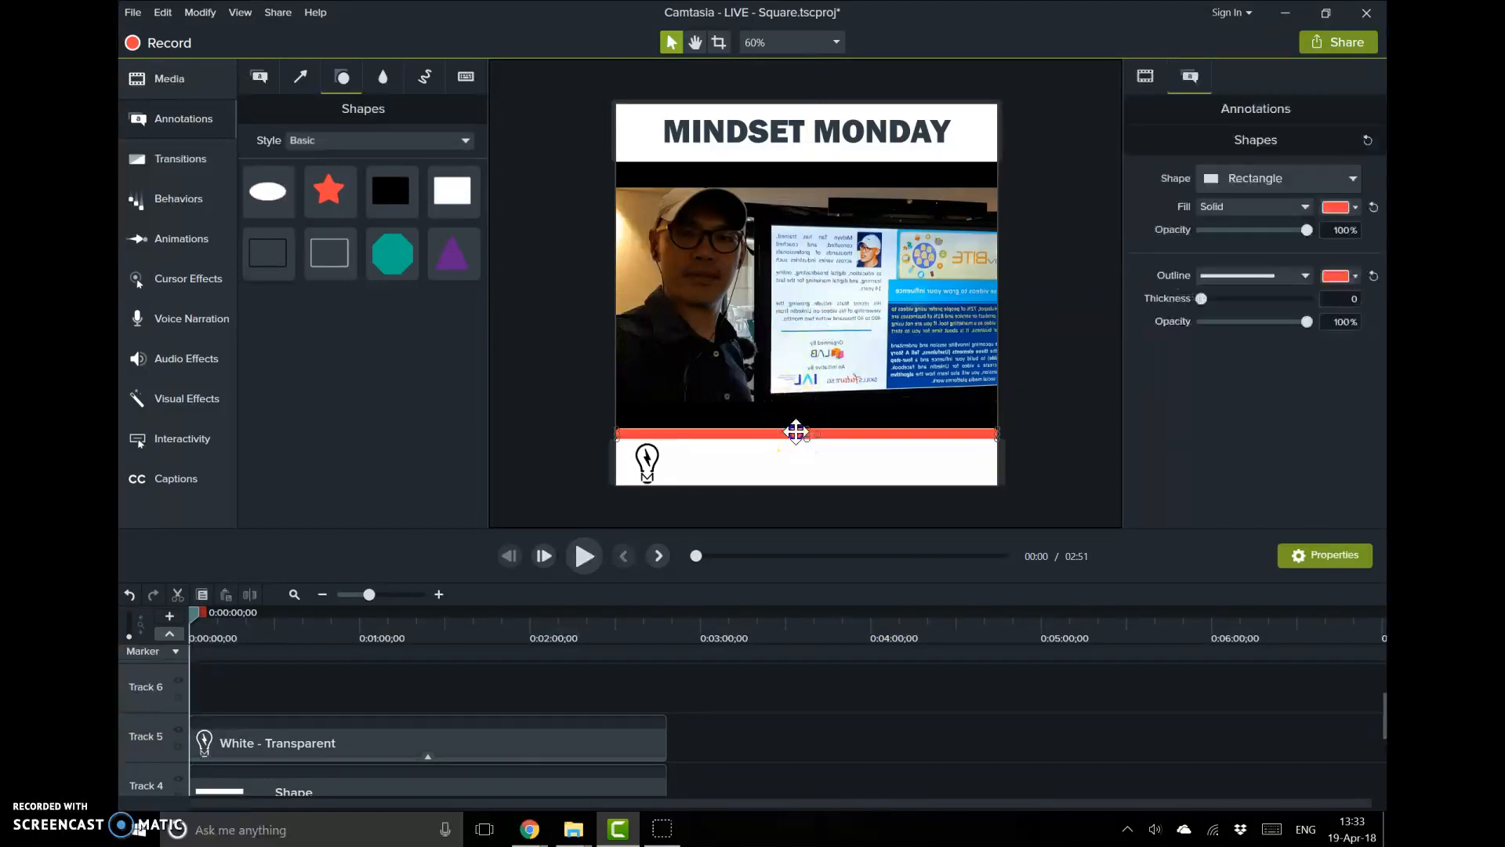
pyautogui.click(790, 443)
pyautogui.scroll(-5, 584, 505)
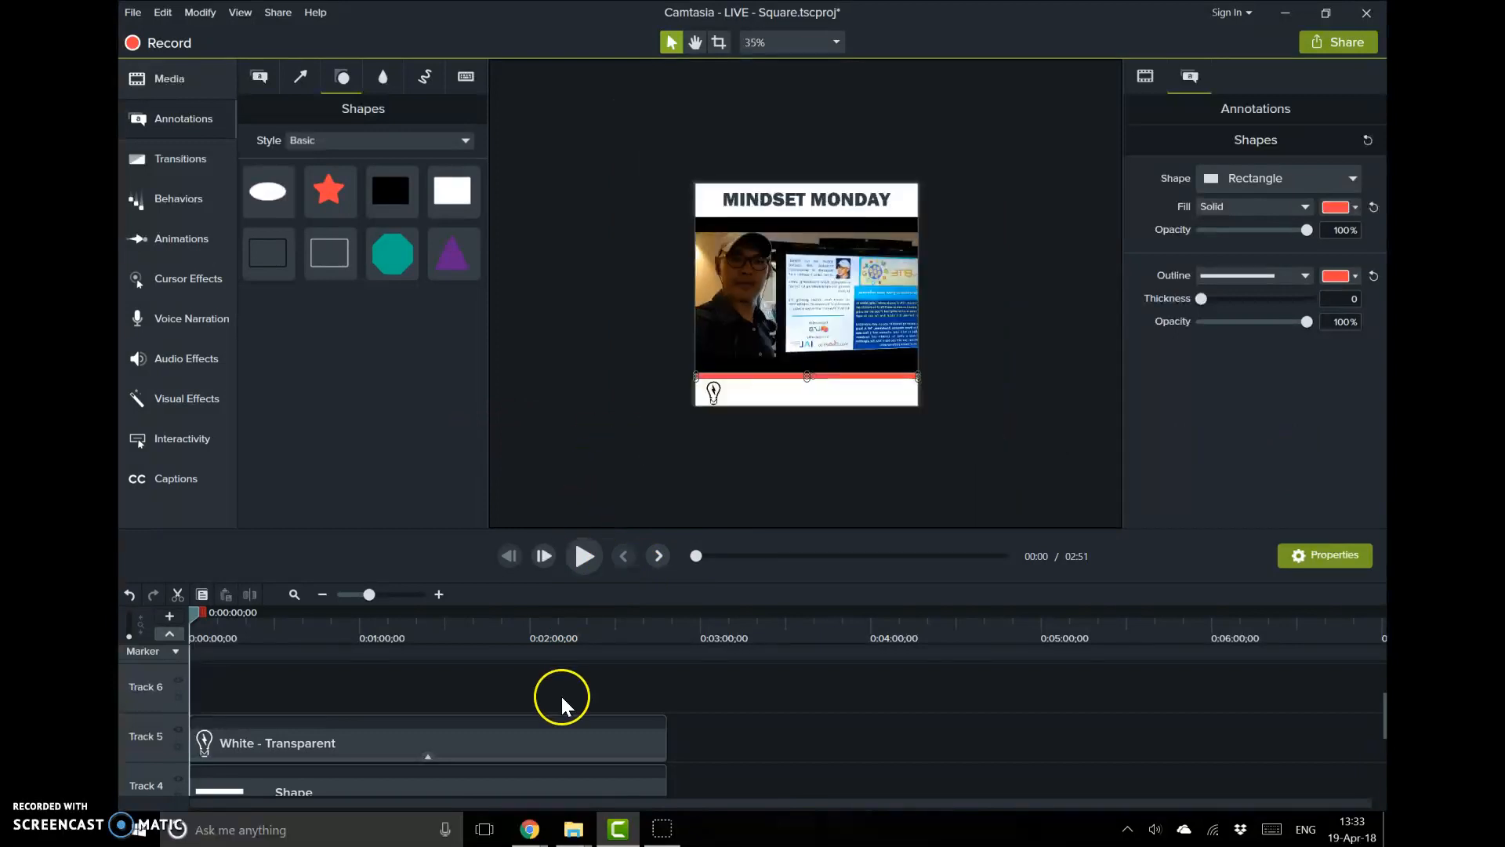
pyautogui.scroll(-4, 561, 693)
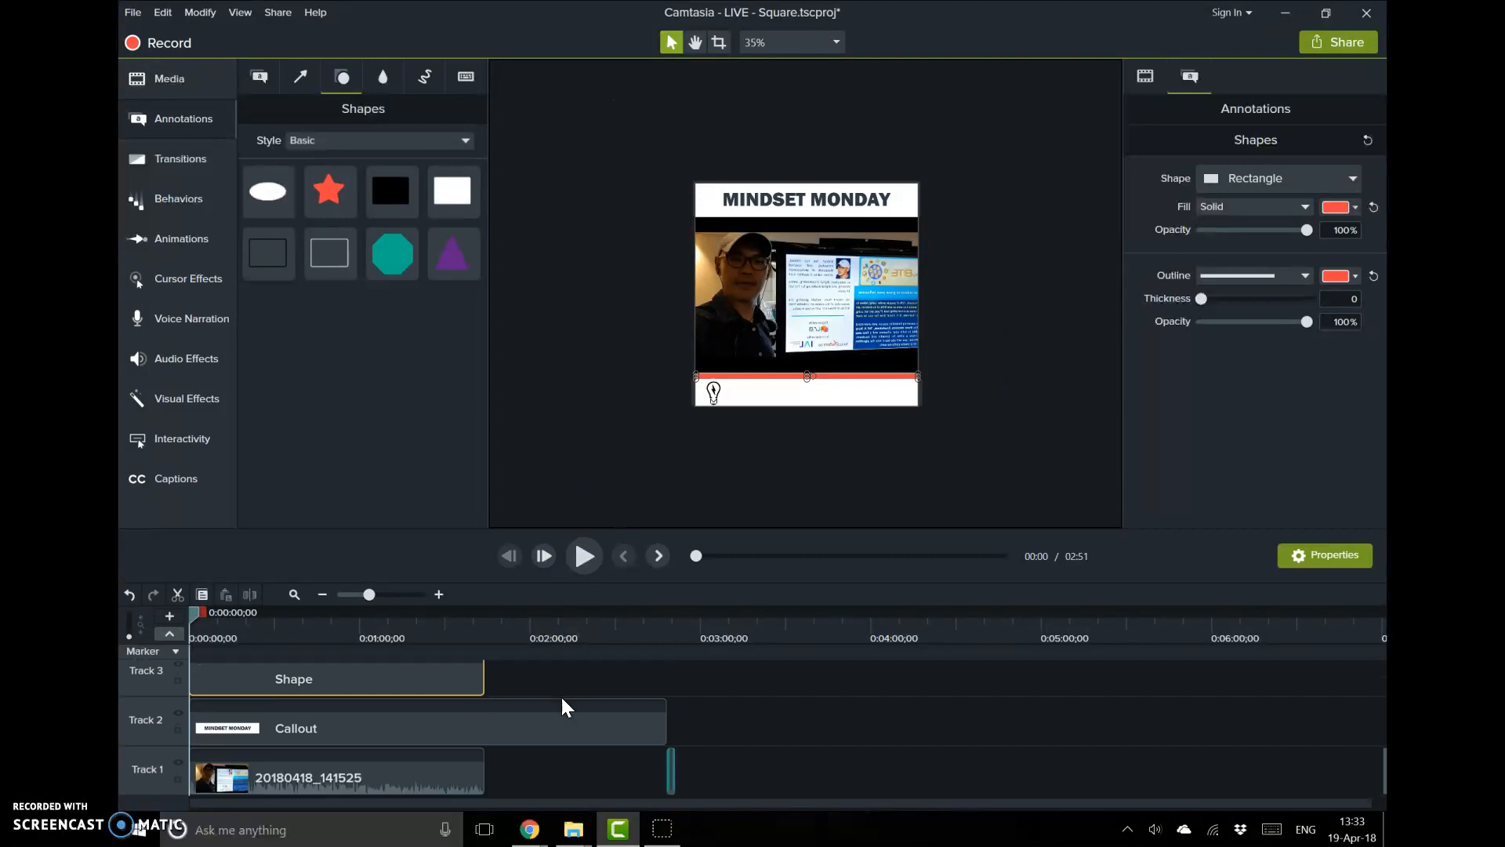
pyautogui.click(180, 239)
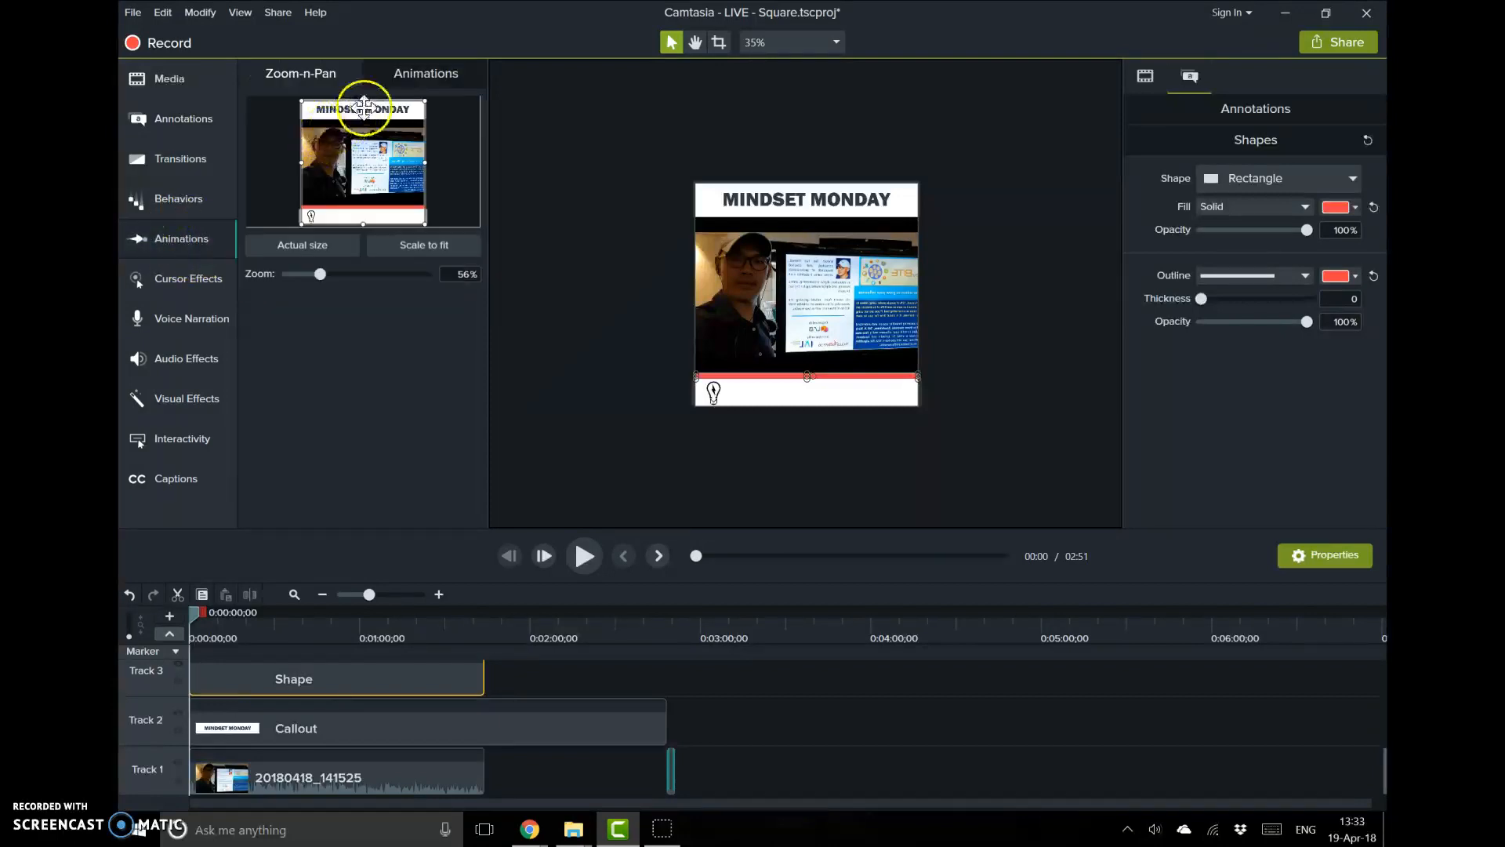
pyautogui.click(420, 74)
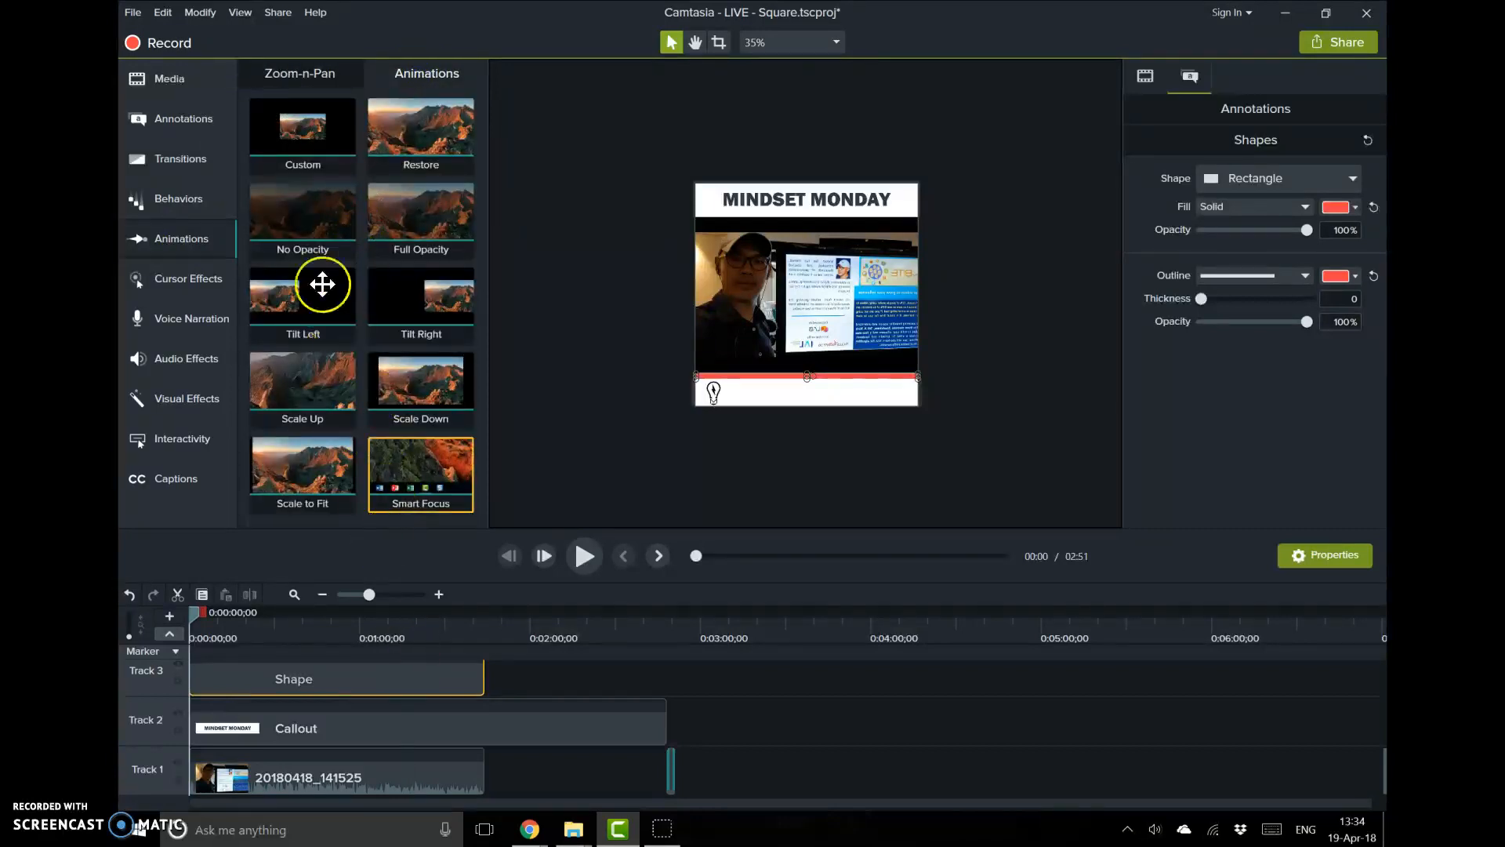
pyautogui.moveTo(291, 143); pyautogui.dragTo(642, 374)
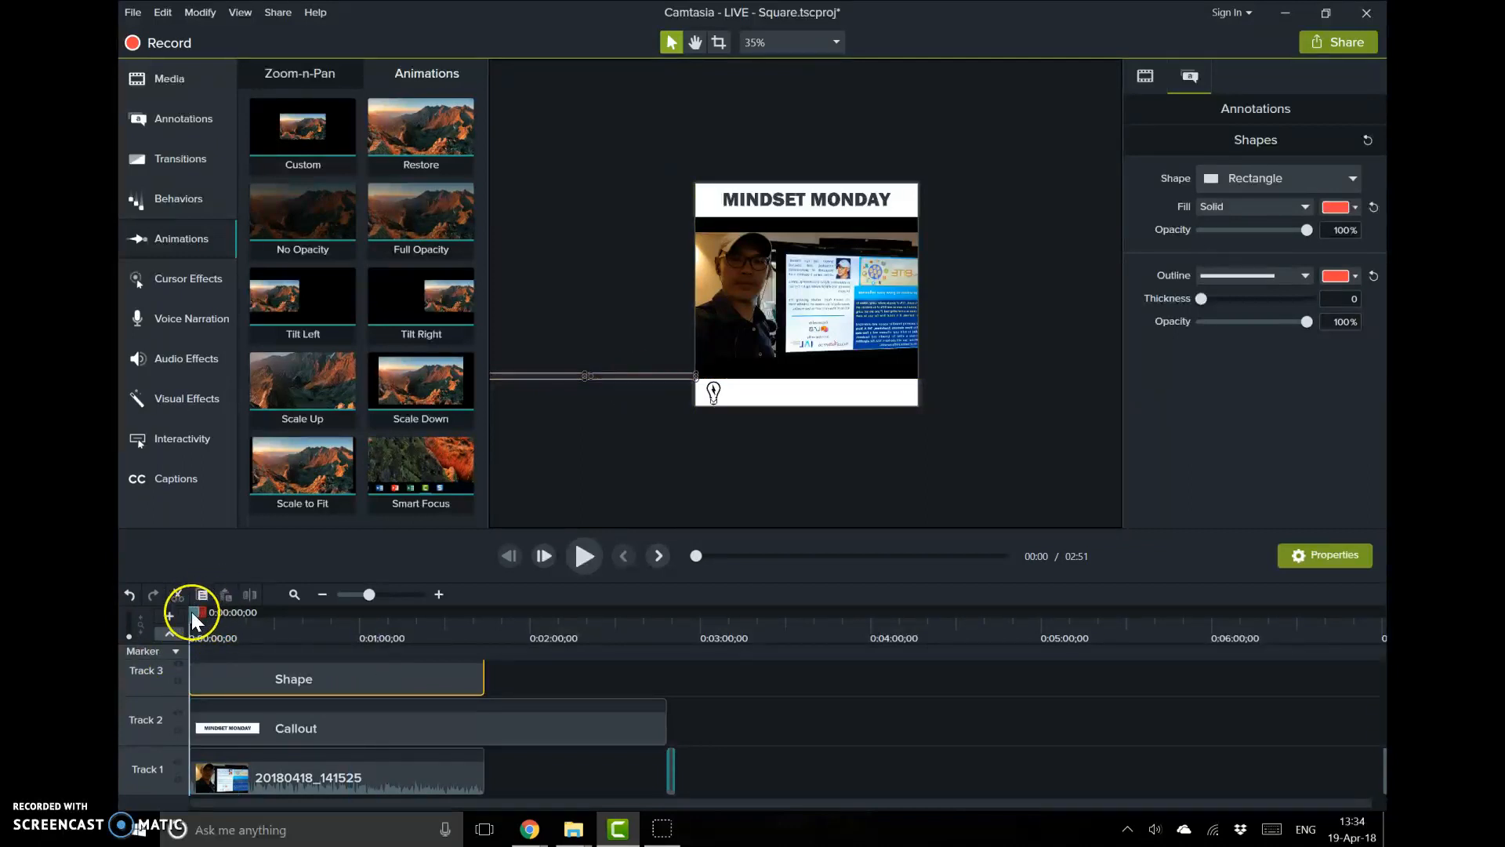
# Scrub the playhead through the clip to preview the animation and return it to the start
pyautogui.moveTo(195, 612); pyautogui.dragTo(210, 612)
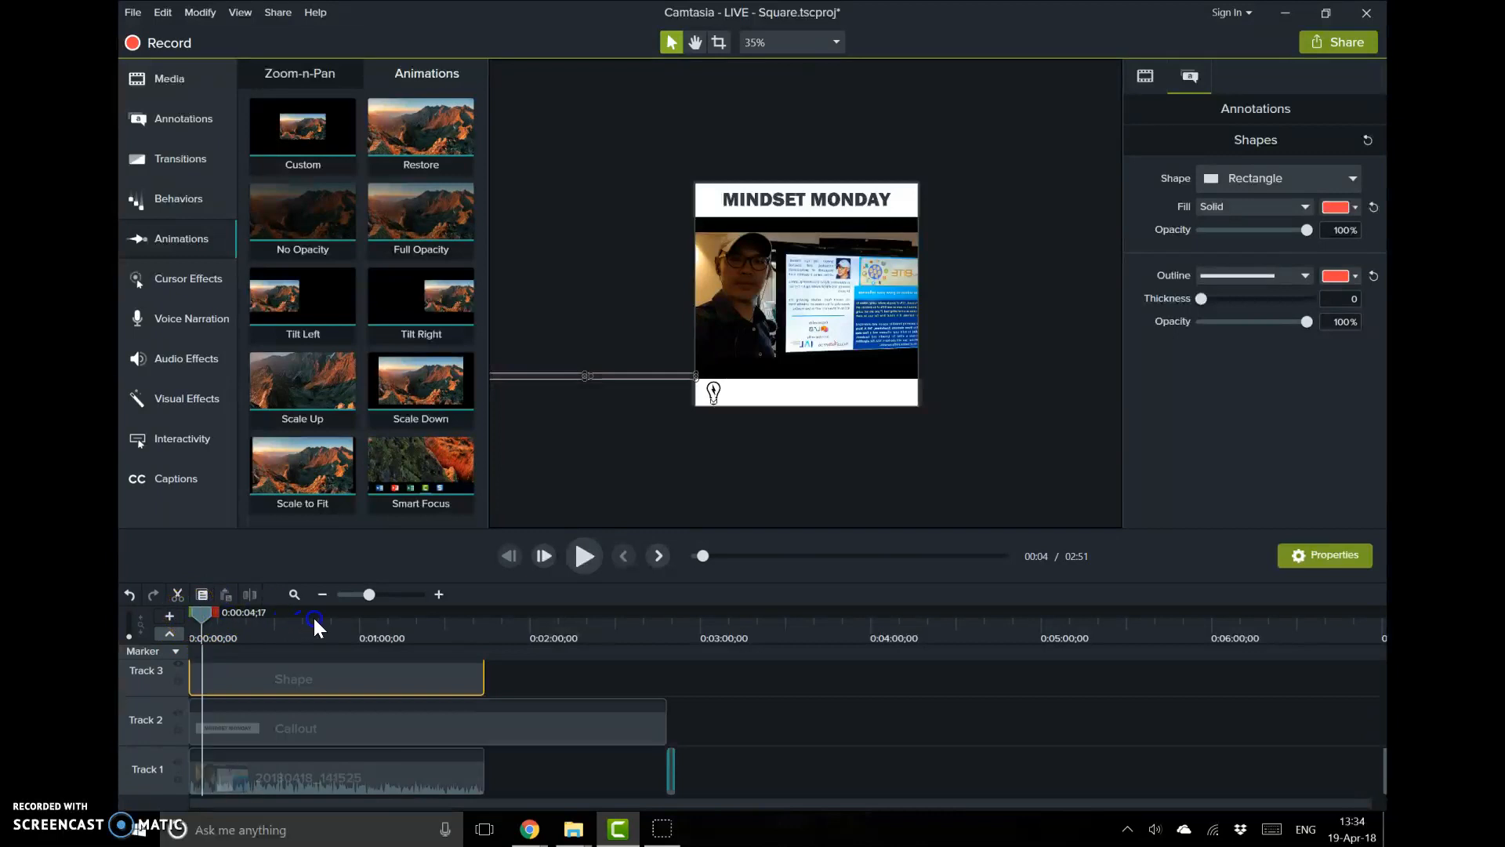
pyautogui.moveTo(457, 629); pyautogui.dragTo(483, 627)
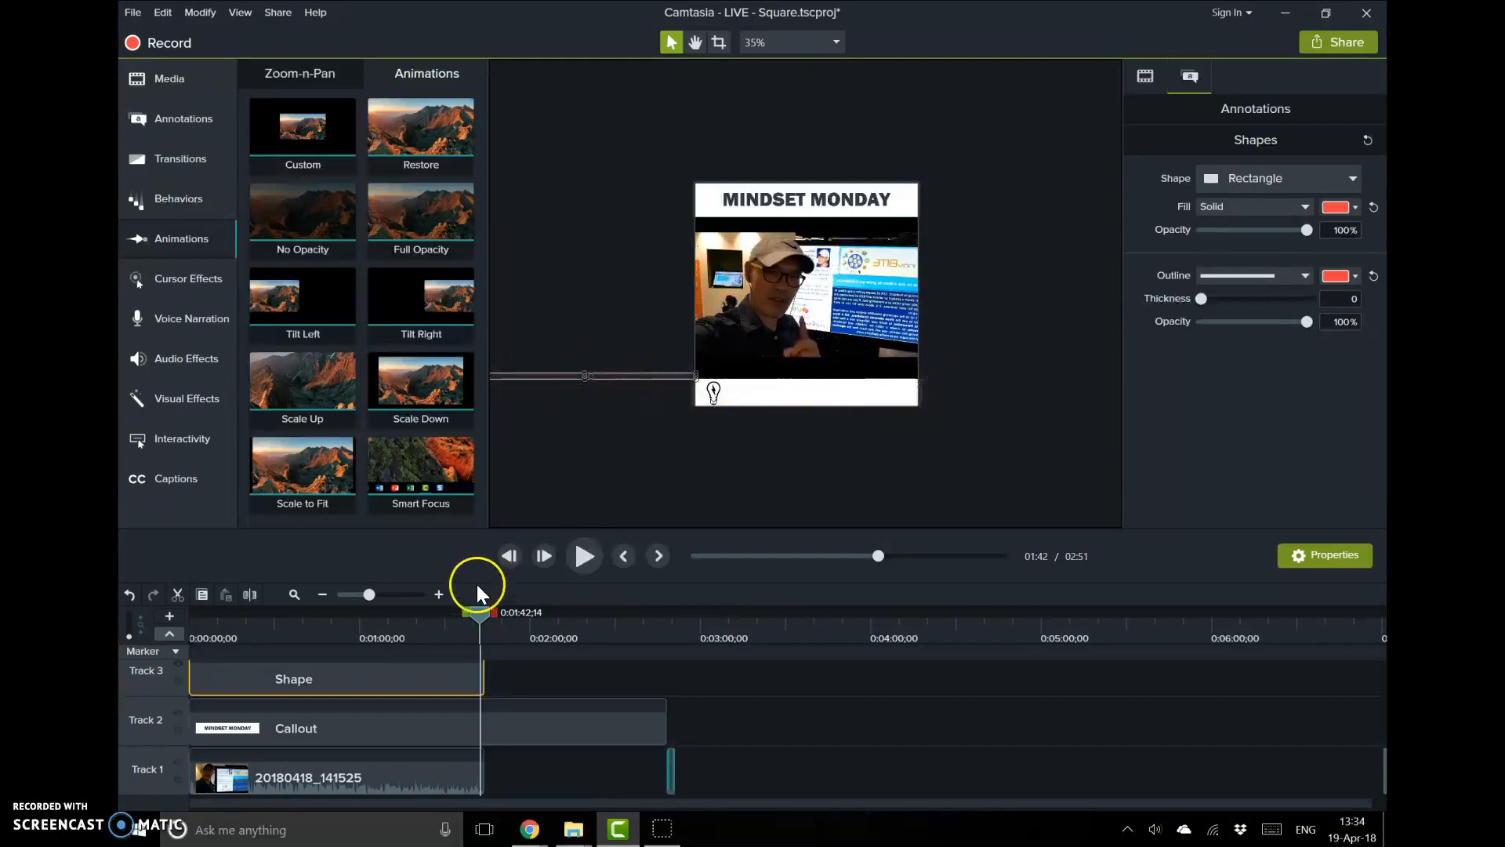
pyautogui.moveTo(483, 613); pyautogui.dragTo(154, 617)
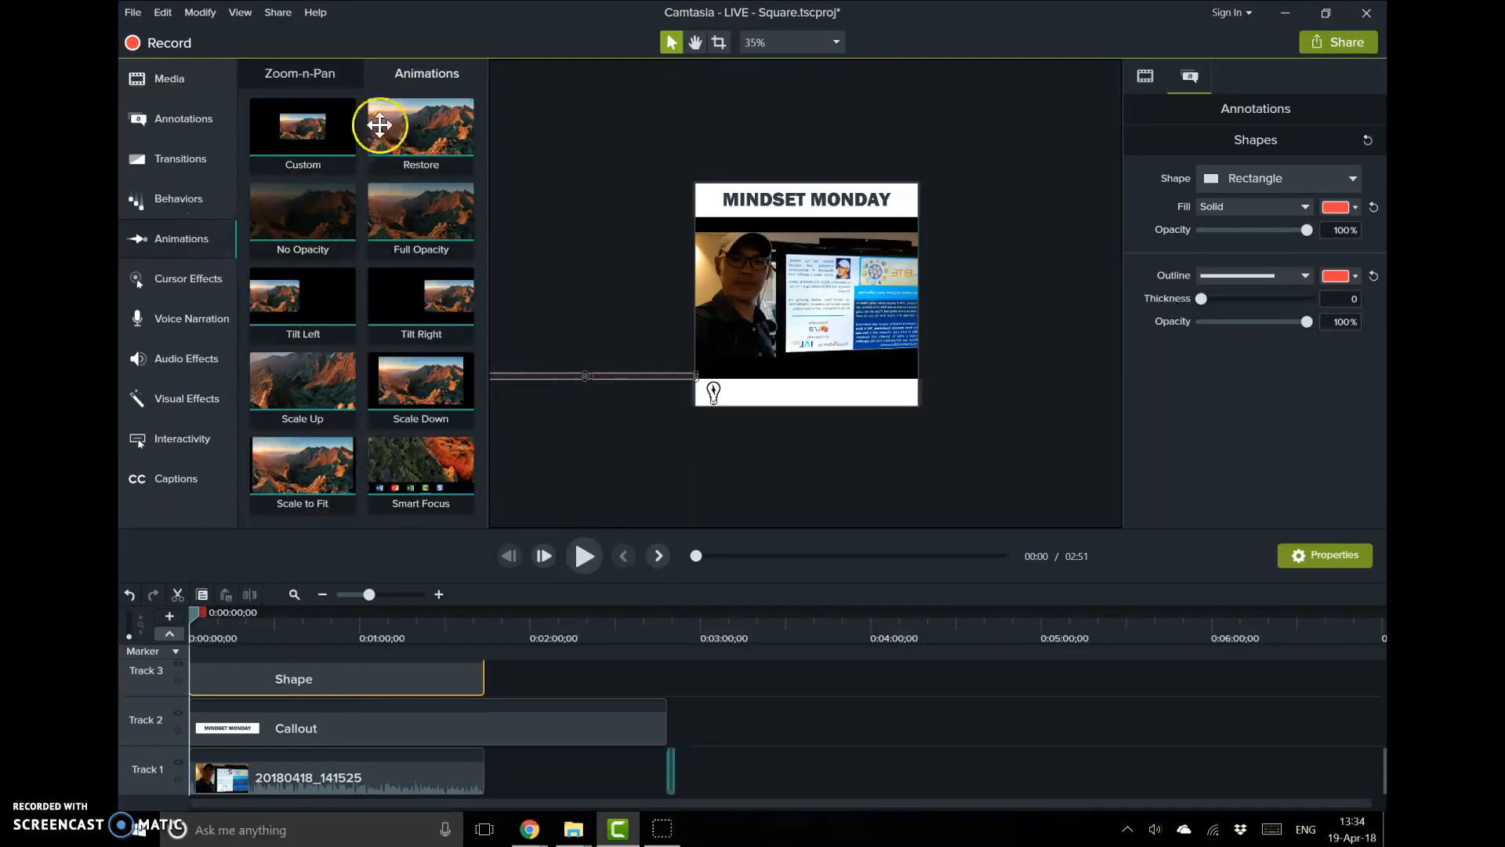
# Try adding another Custom animation to the selected bar and sliding it onto the canvas, then undo
pyautogui.rightClick(341, 152)
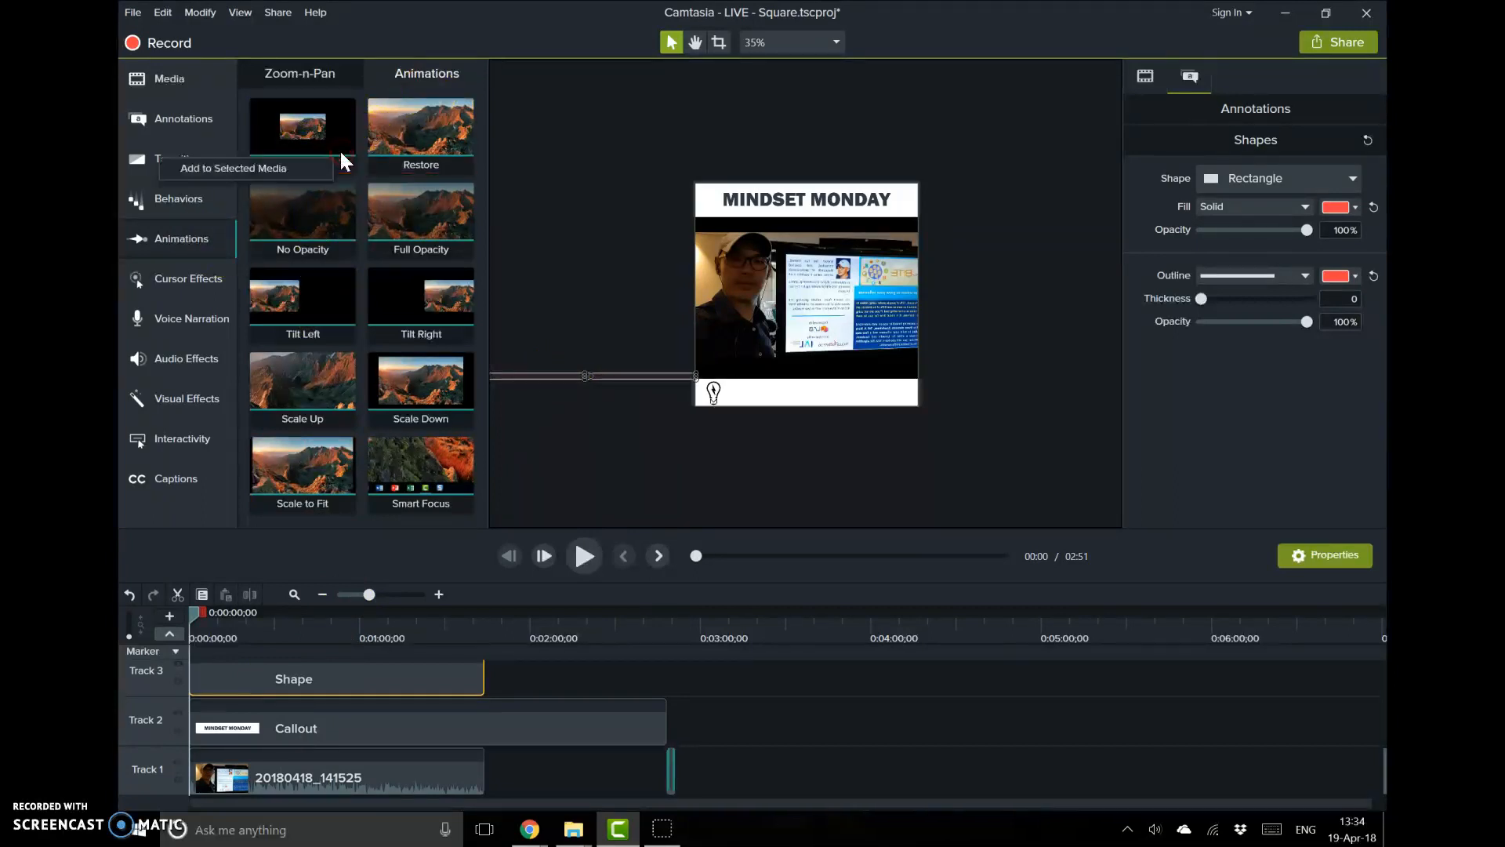
pyautogui.click(304, 172)
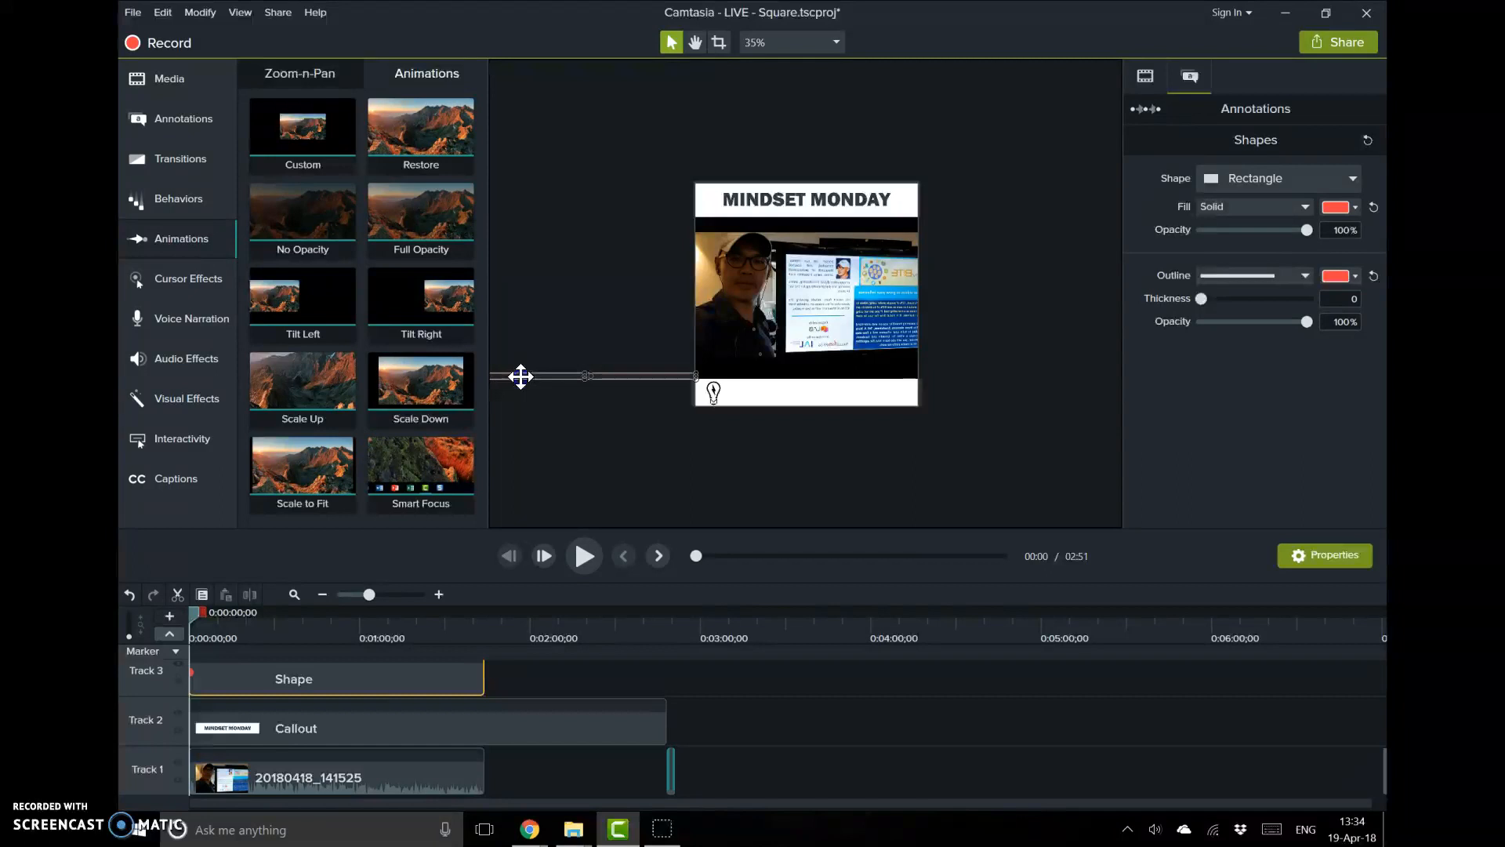
pyautogui.moveTo(521, 376); pyautogui.dragTo(742, 376)
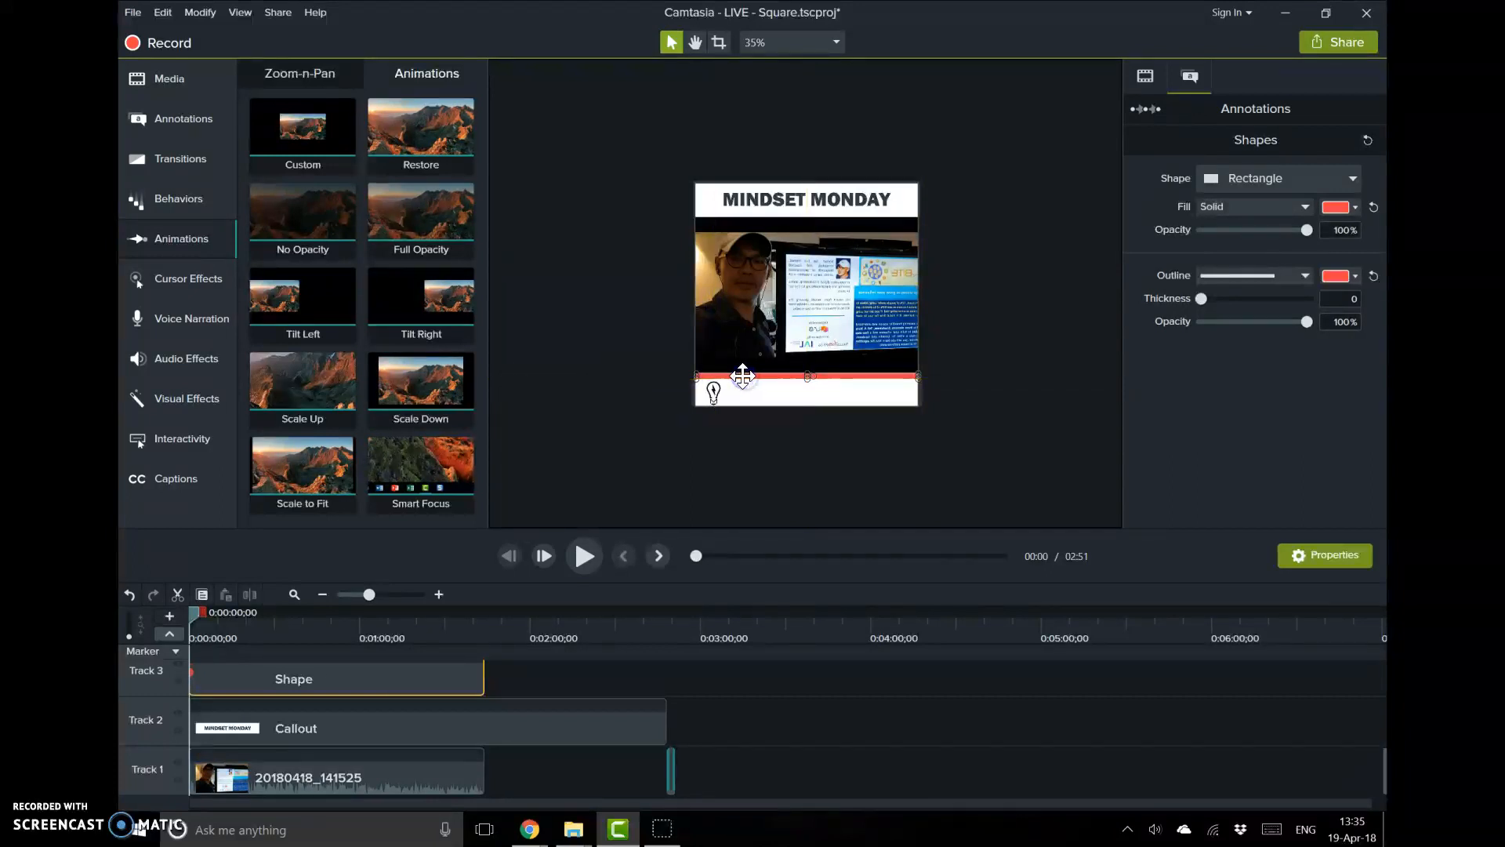
pyautogui.click(221, 673)
pyautogui.hotkey('ctrl', 'z')
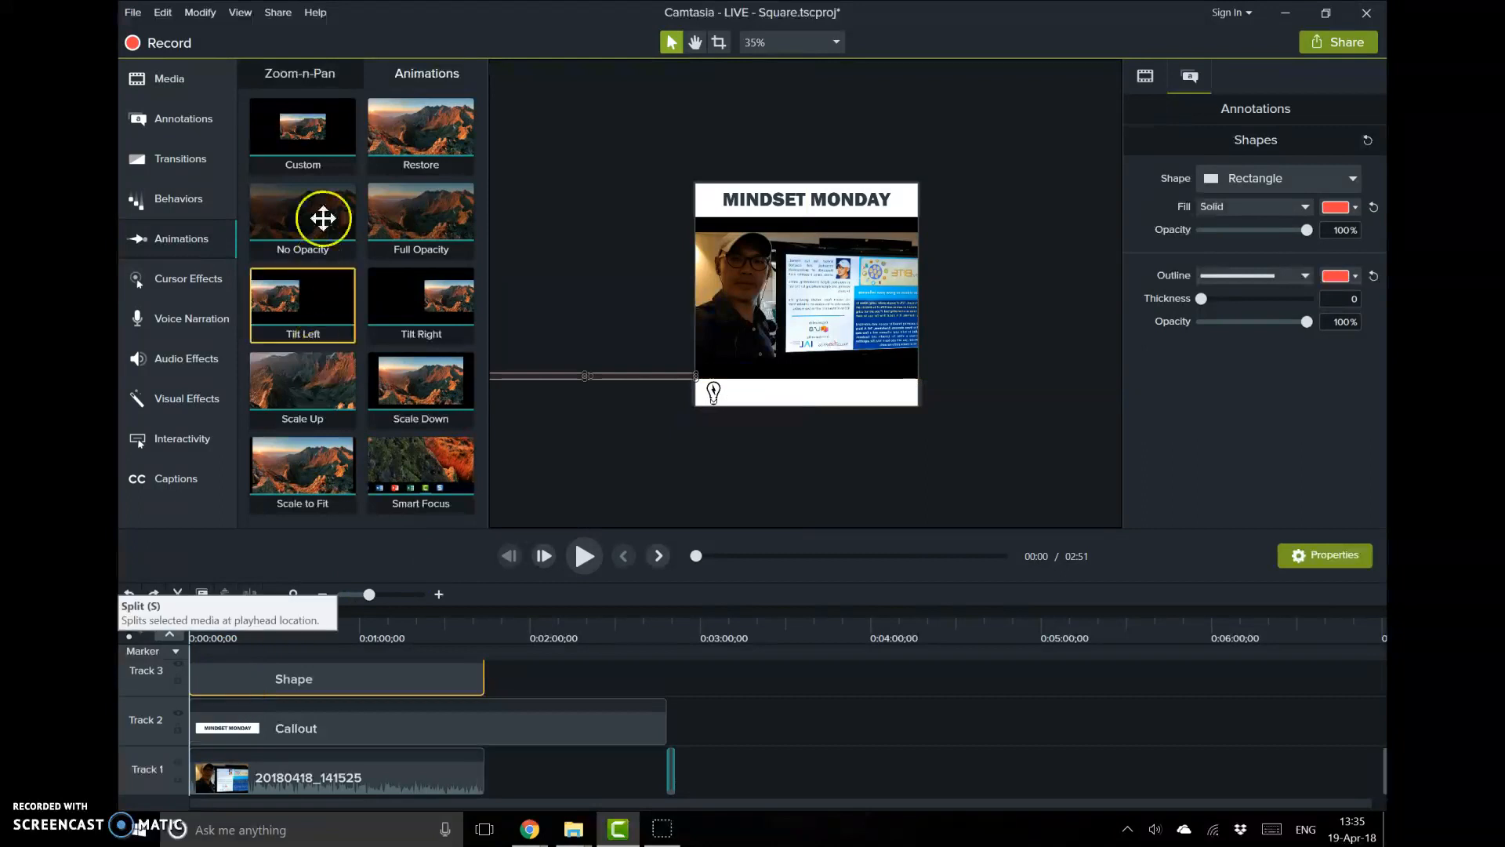
# Attempt once more to add a Custom animation and shift the bar's start position, then undo the move
pyautogui.rightClick(311, 142)
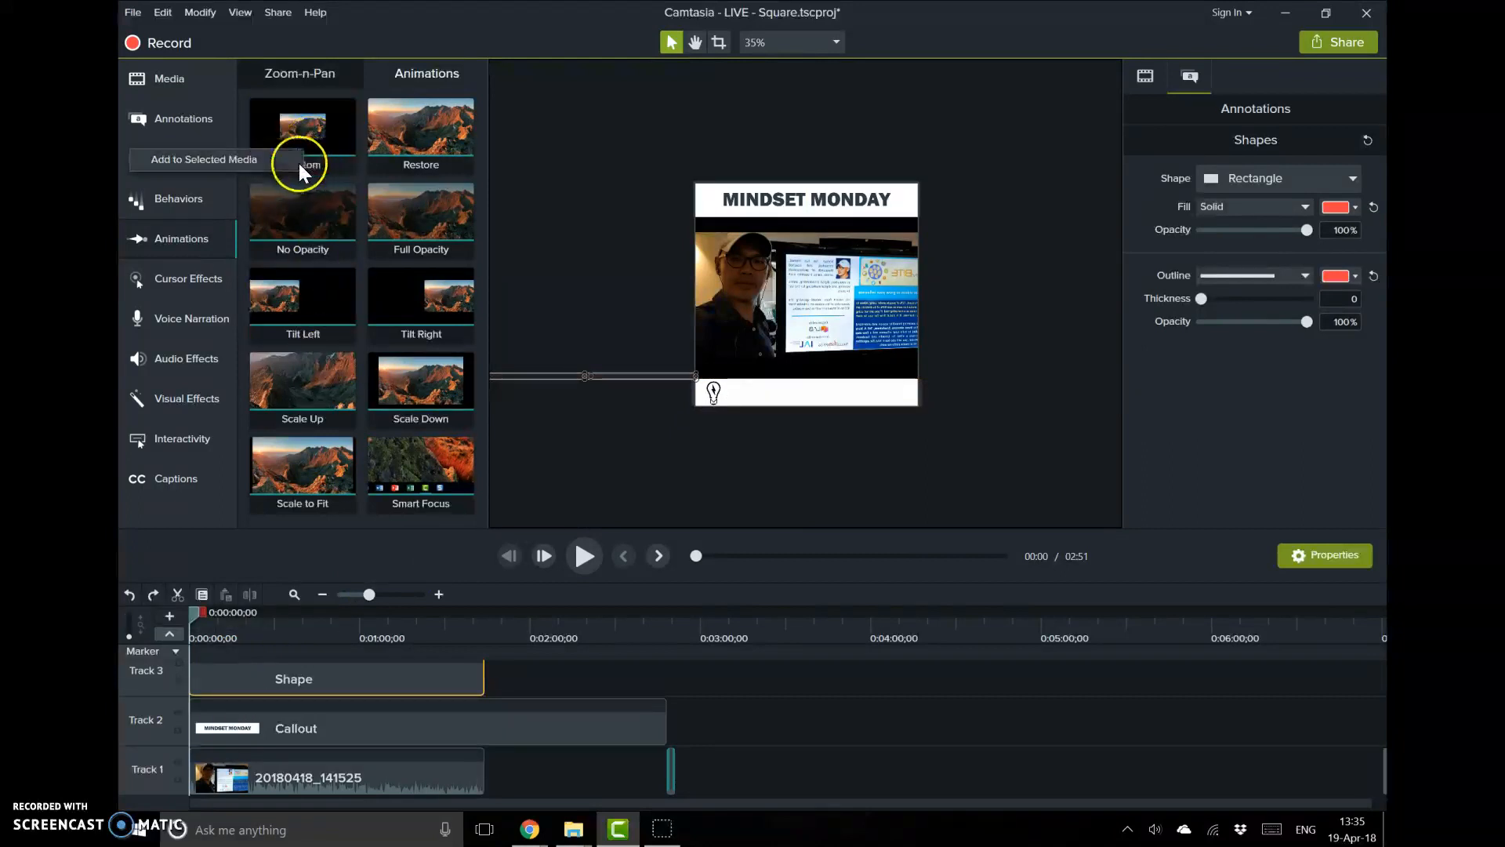
pyautogui.click(298, 161)
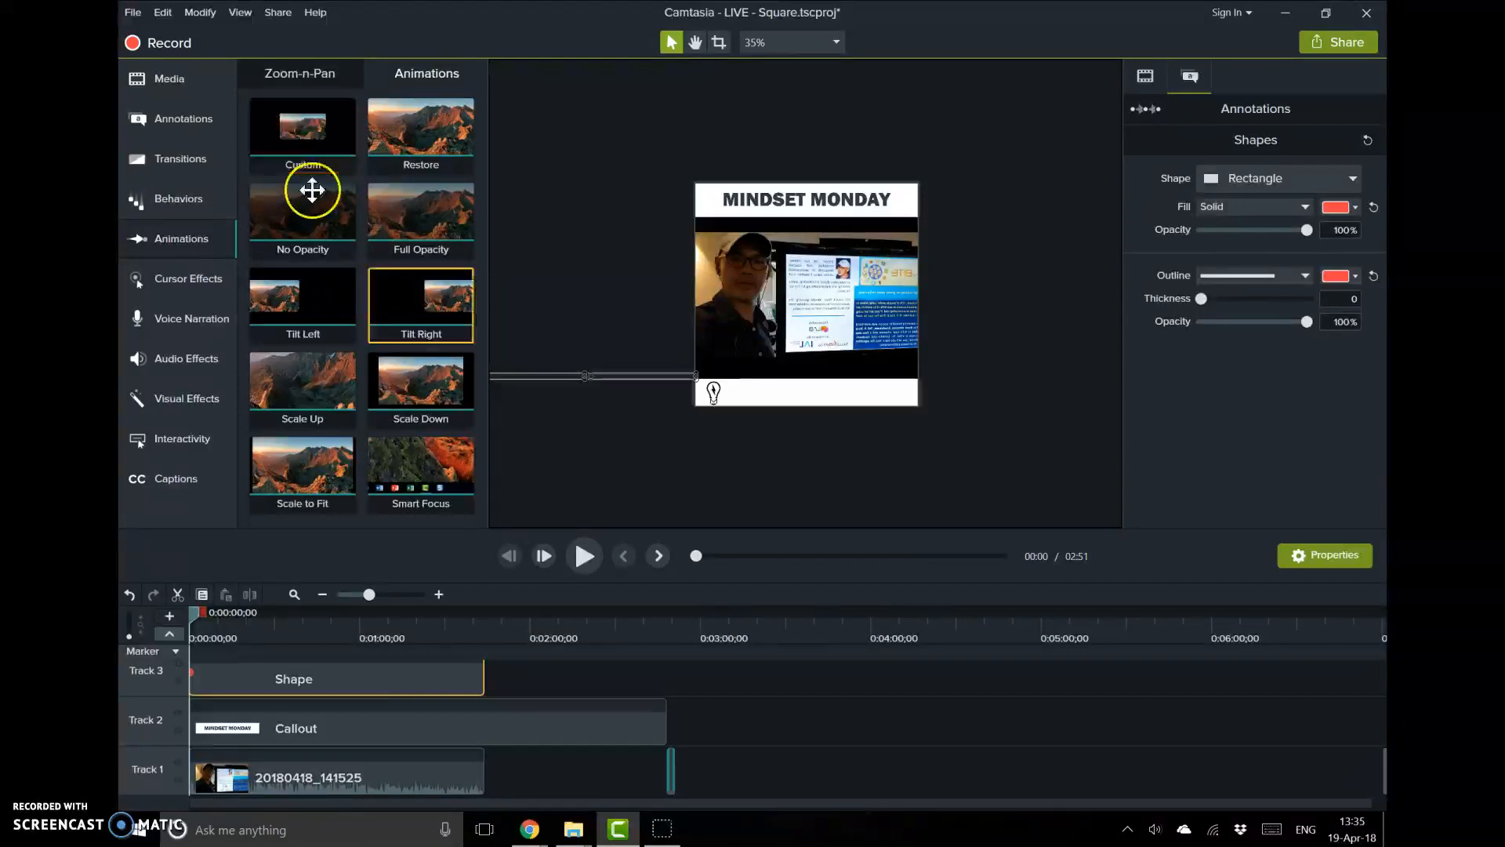
pyautogui.click(509, 376)
pyautogui.moveTo(510, 375); pyautogui.dragTo(566, 373)
pyautogui.hotkey('ctrl', 'z')
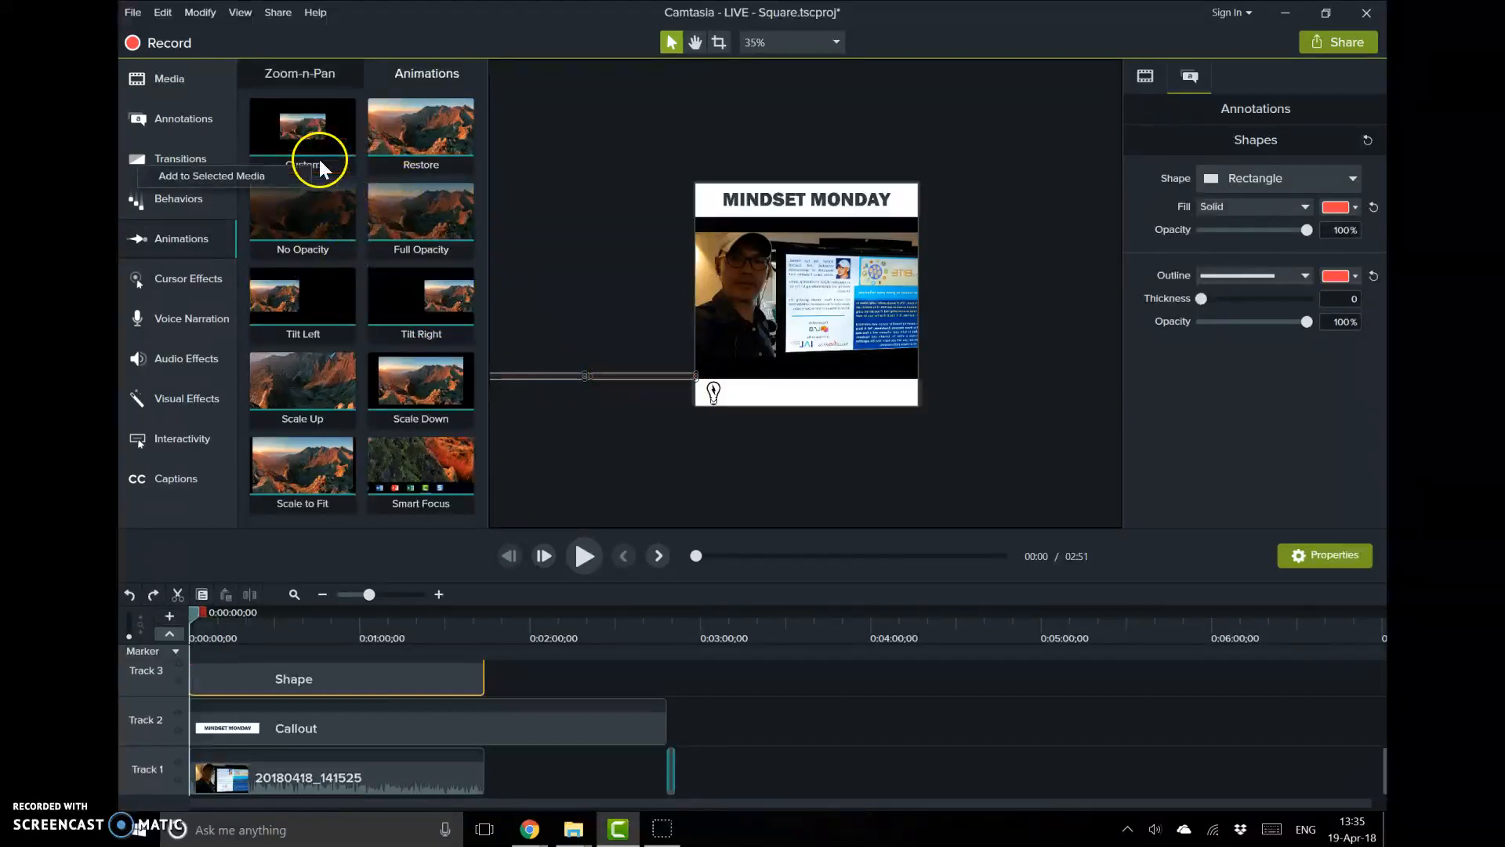
# Add a Custom animation to the red bar that slides it onto the canvas, stretching the animation across the whole shape clip
pyautogui.moveTo(272, 185); pyautogui.dragTo(547, 301)
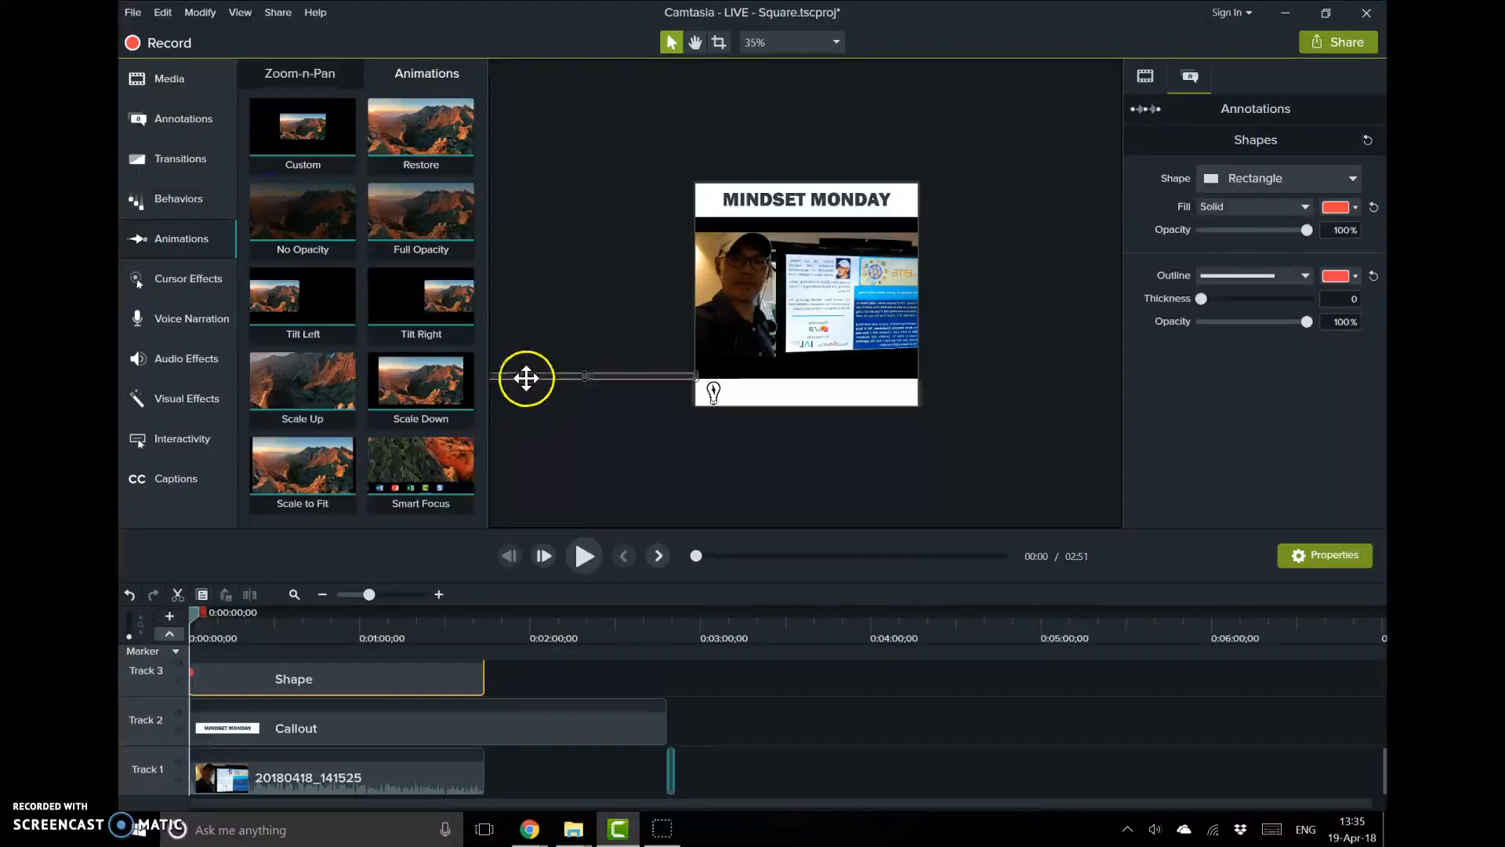
pyautogui.moveTo(526, 378); pyautogui.dragTo(747, 378)
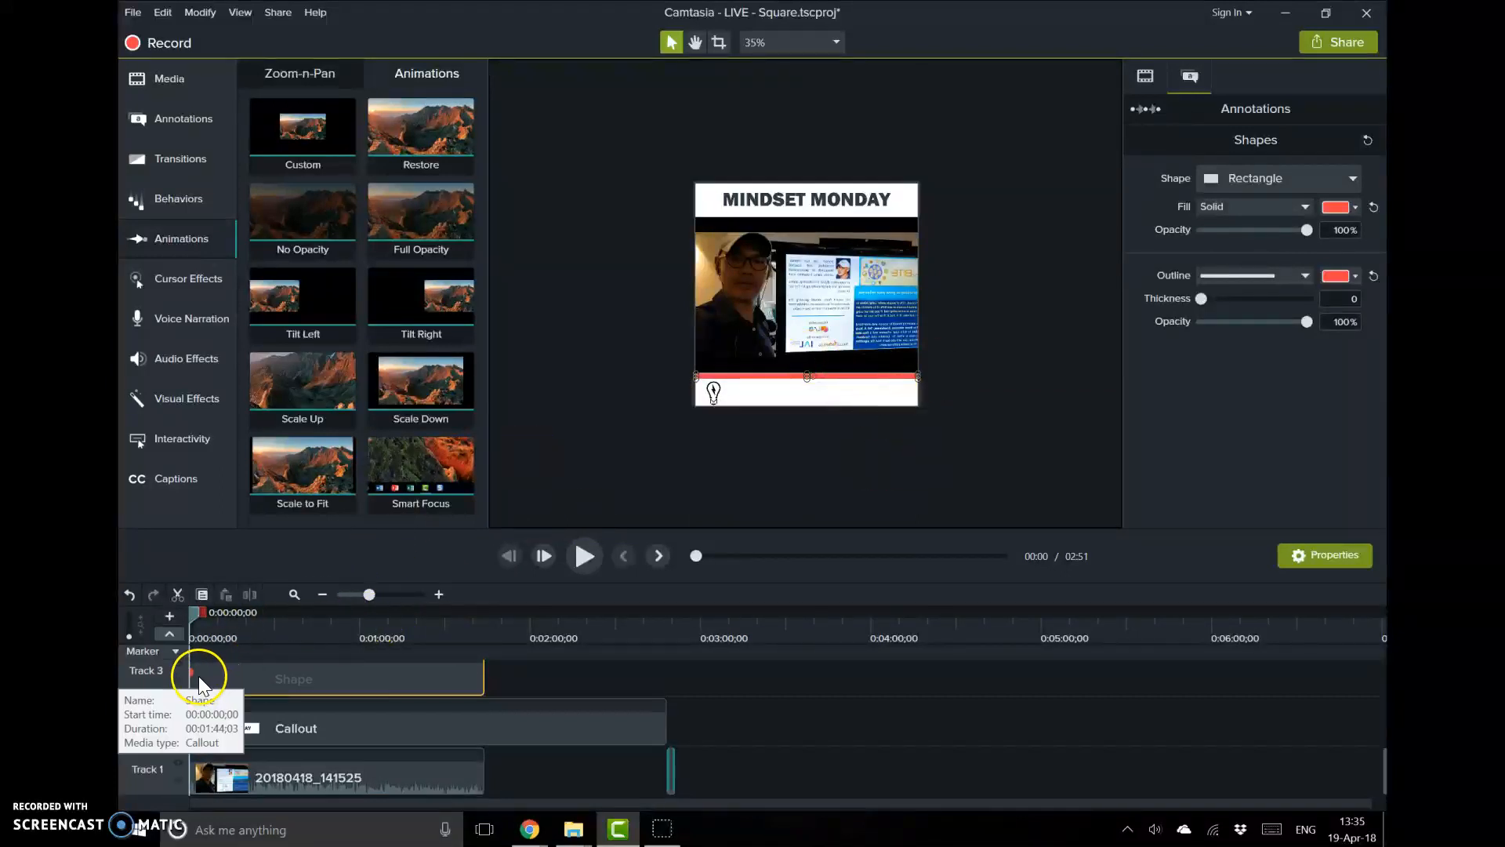
pyautogui.moveTo(190, 675); pyautogui.dragTo(482, 675)
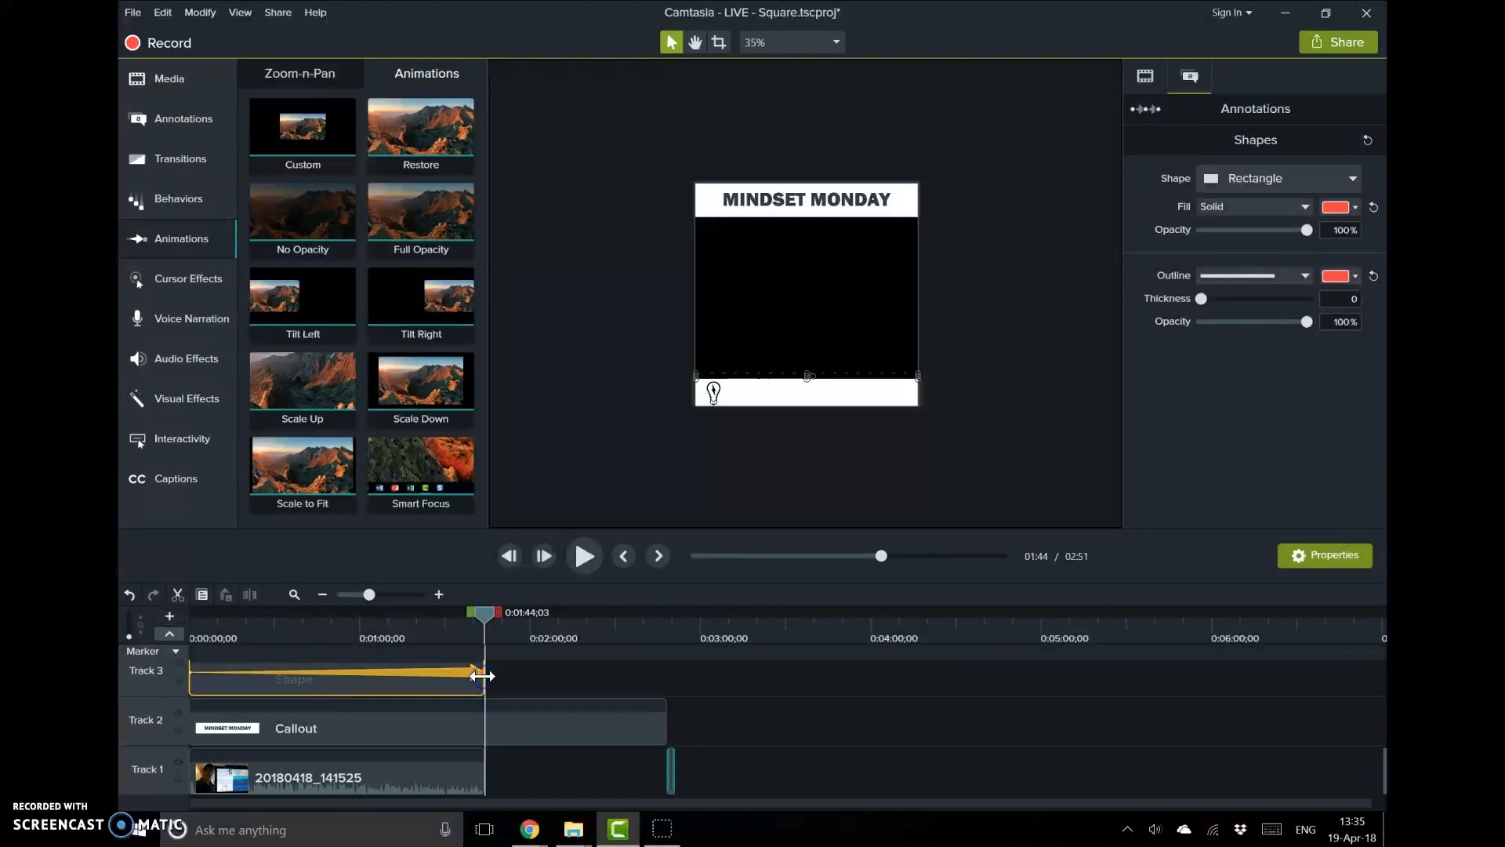
# Scrub the playhead through the clip to preview the slide-in animation of the bar
pyautogui.moveTo(484, 613); pyautogui.dragTo(225, 610)
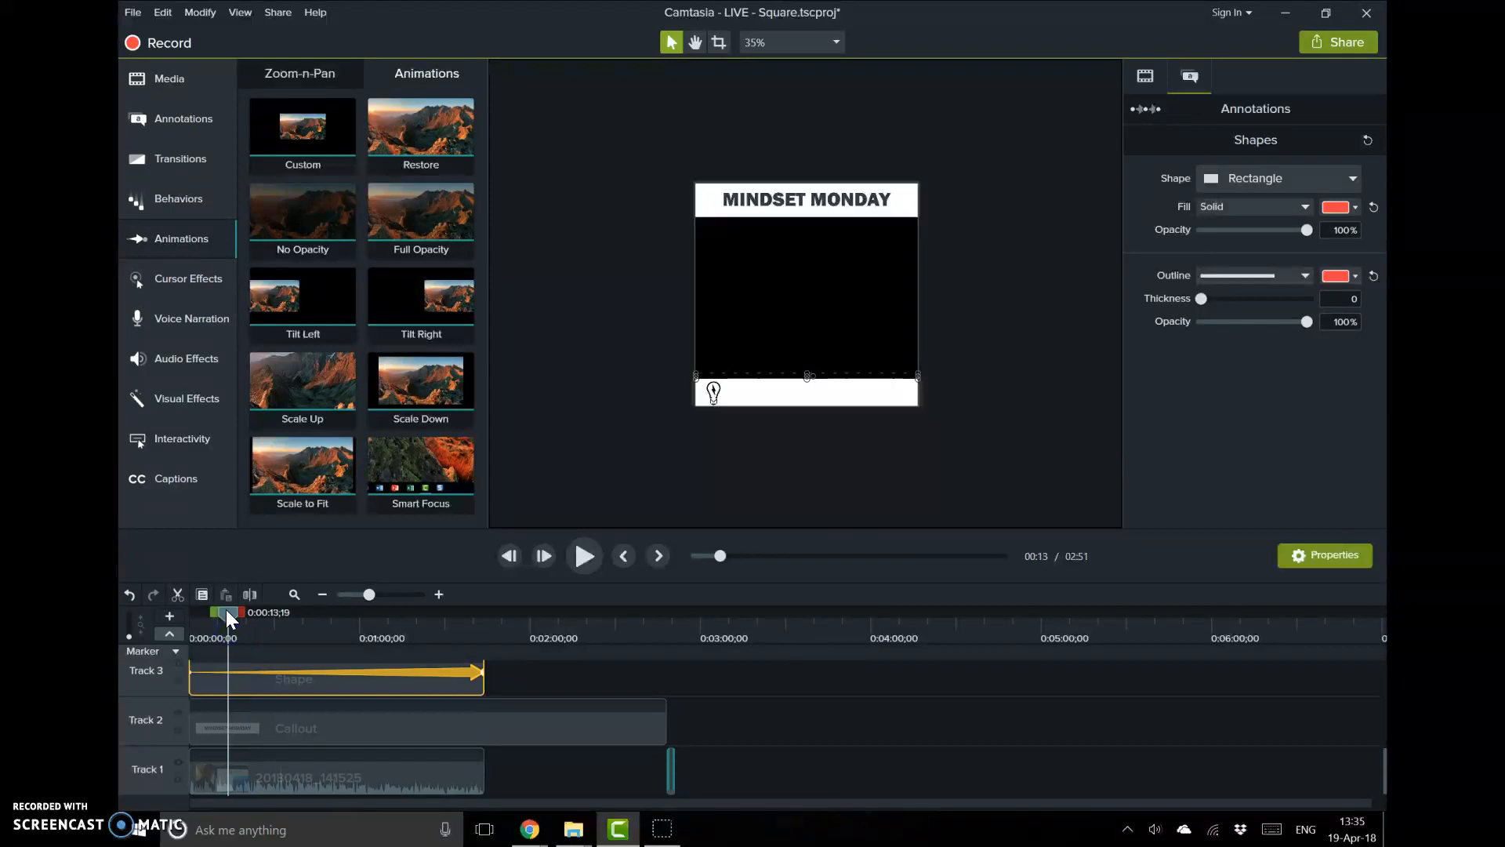
pyautogui.moveTo(226, 609); pyautogui.dragTo(333, 623)
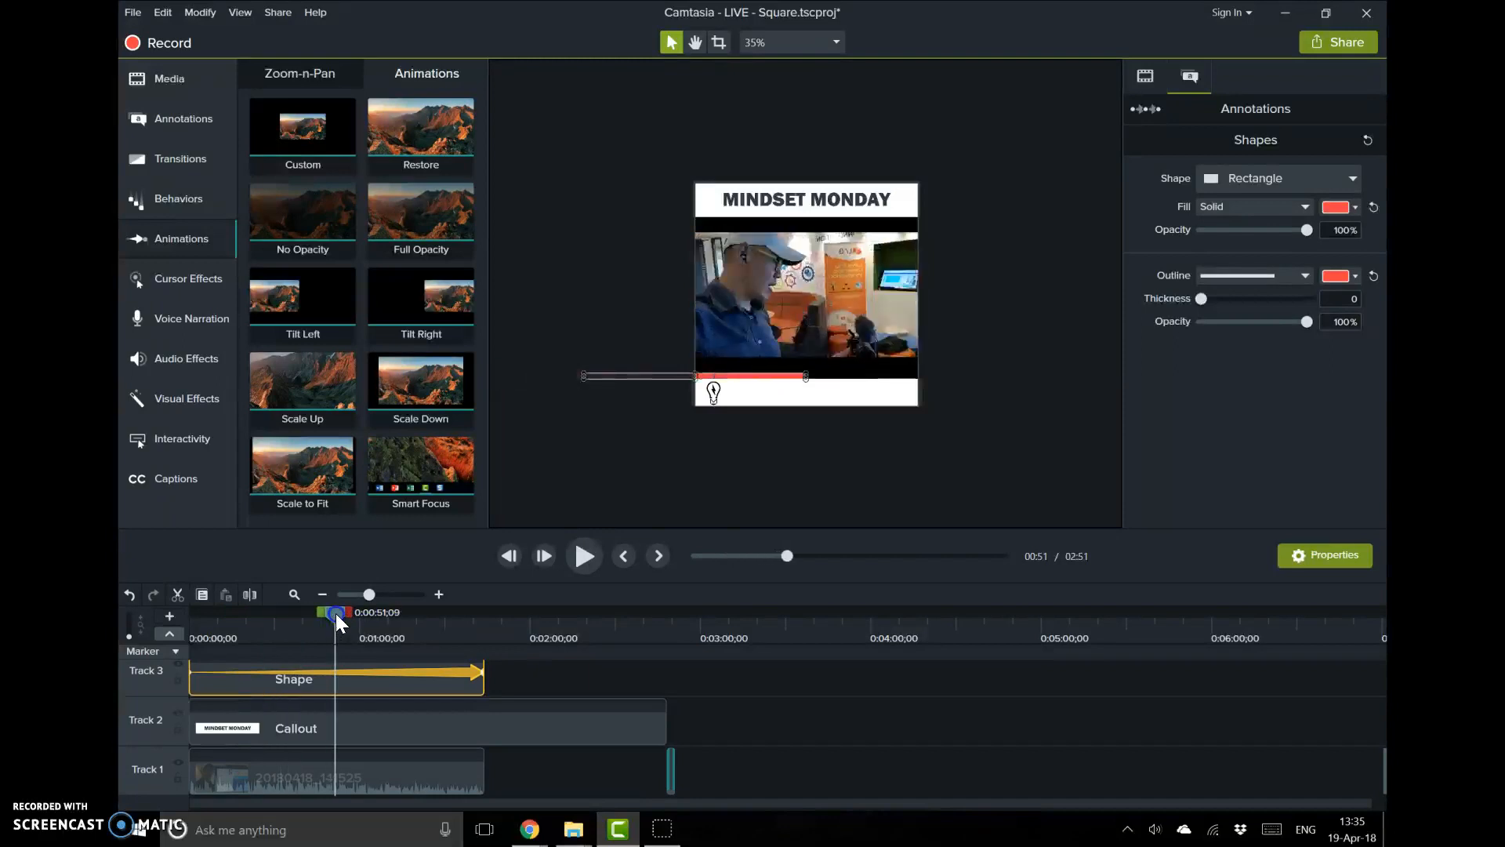
pyautogui.click(450, 617)
pyautogui.click(469, 618)
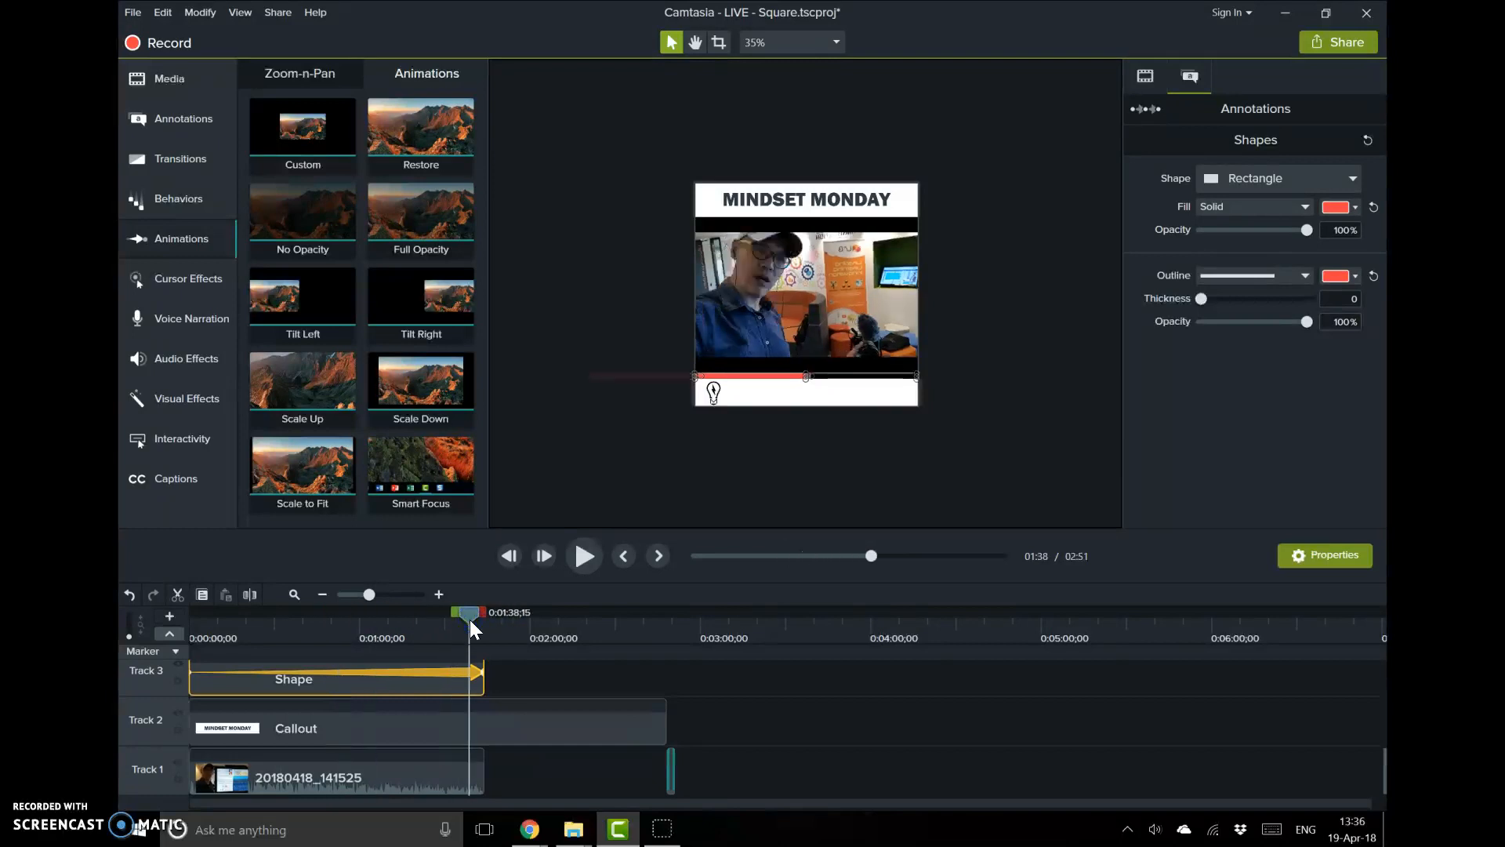